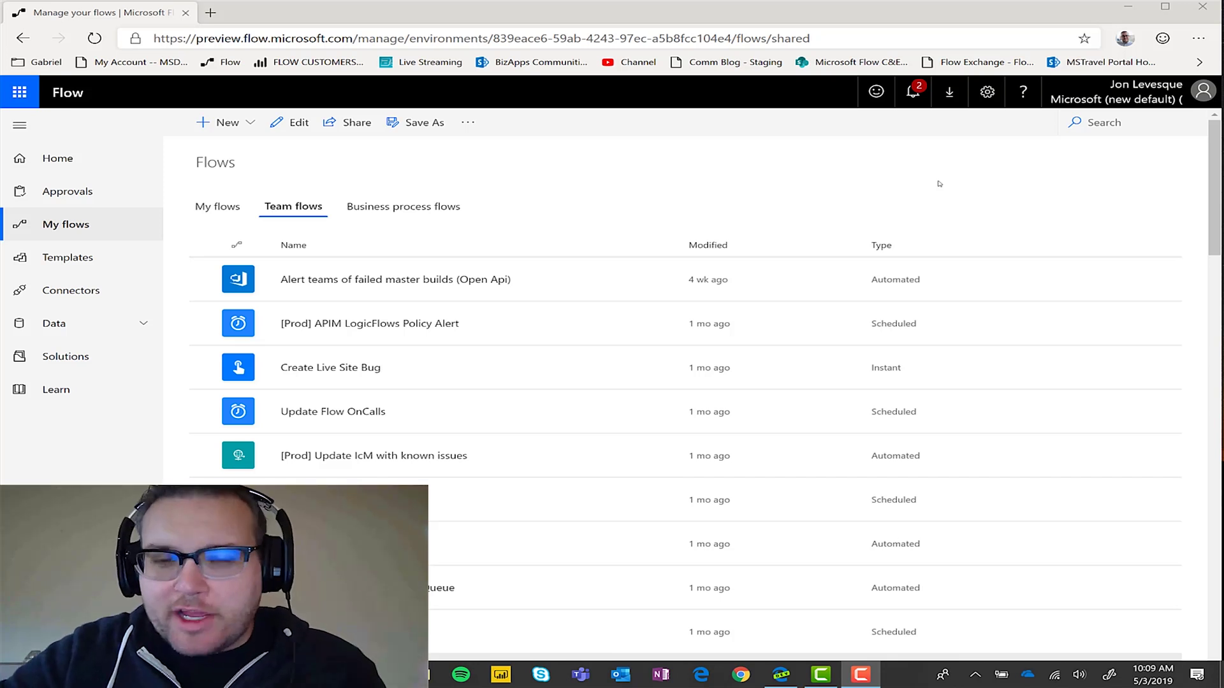
Export the Microsoft - Onboarding flow as a Package (.zip) from its More commands menu
{"action": "mouse_move", "coordinate": [673, 286]}
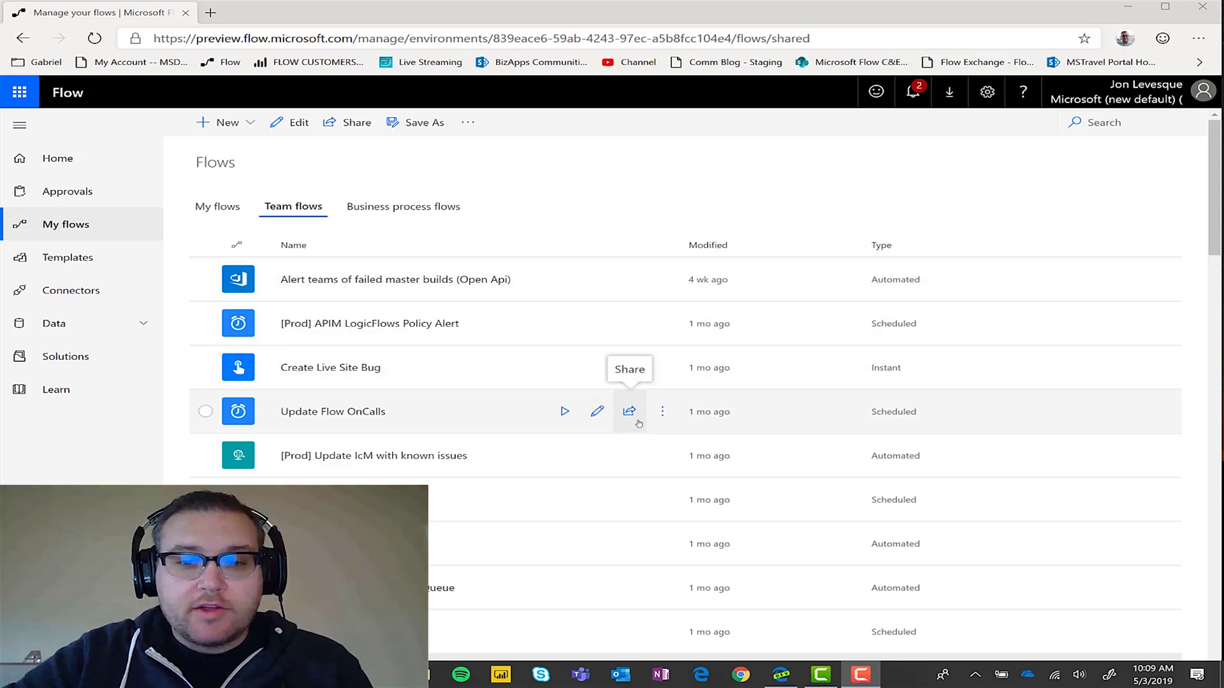
{"action": "scroll", "coordinate": [667, 588], "scroll_direction": "down", "scroll_amount": 5}
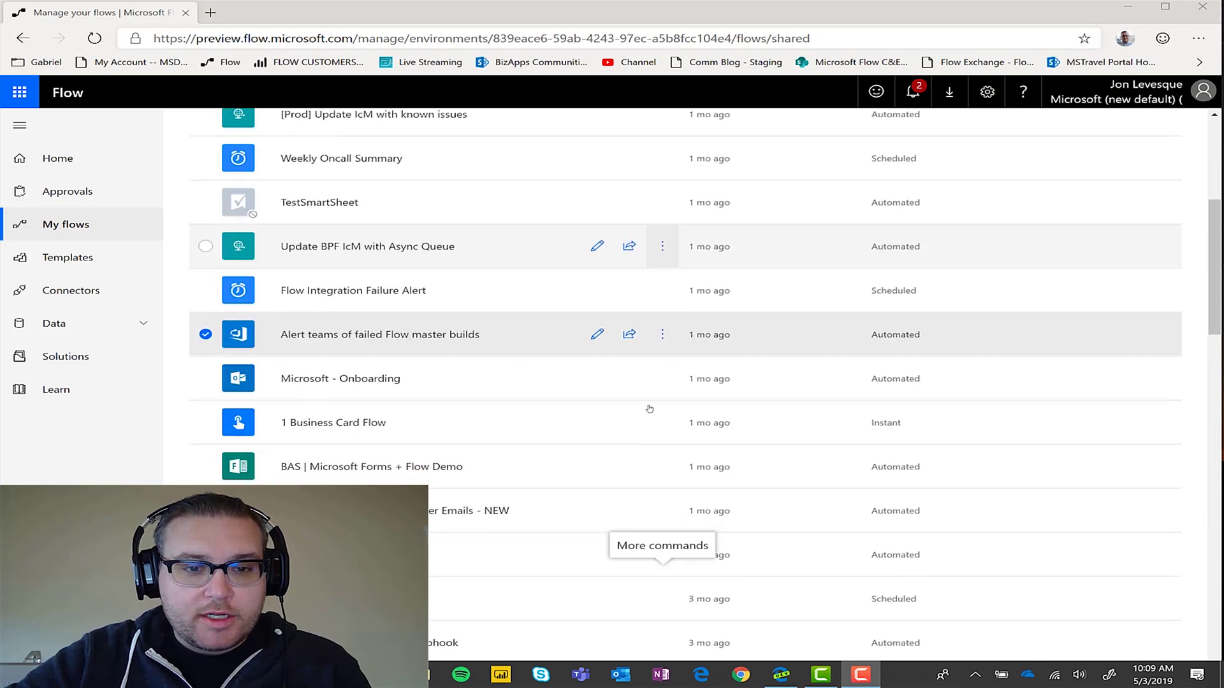
{"action": "left_click", "coordinate": [663, 382]}
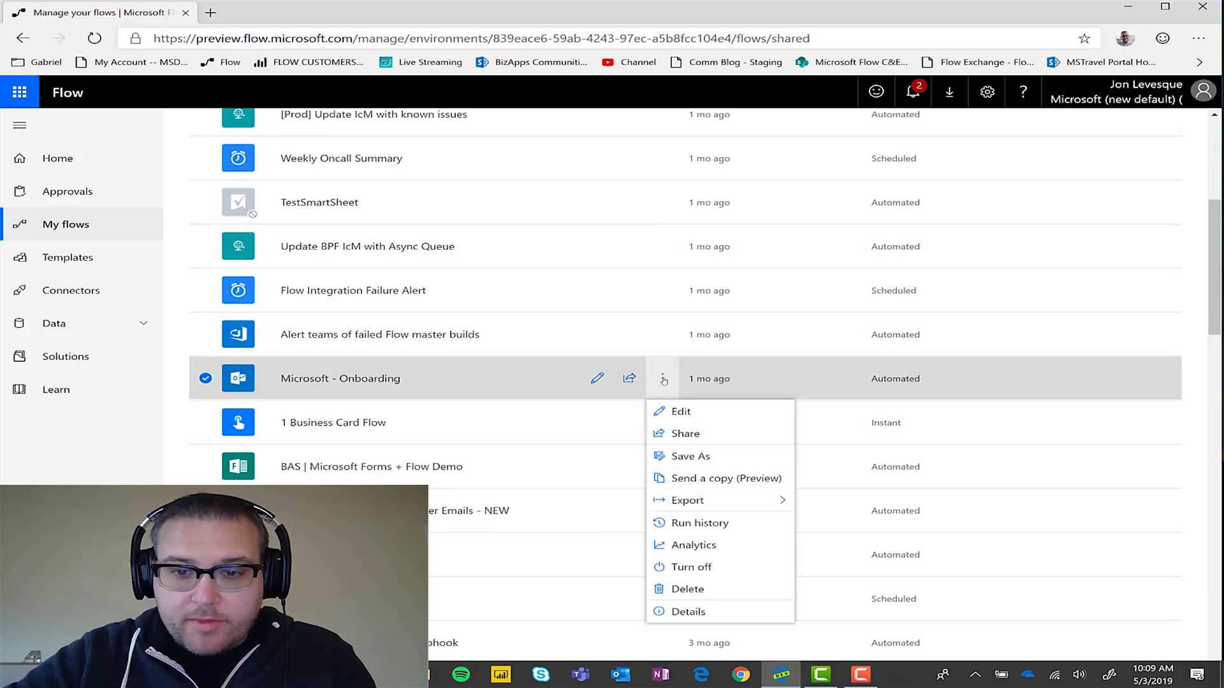
{"action": "left_click", "coordinate": [662, 379]}
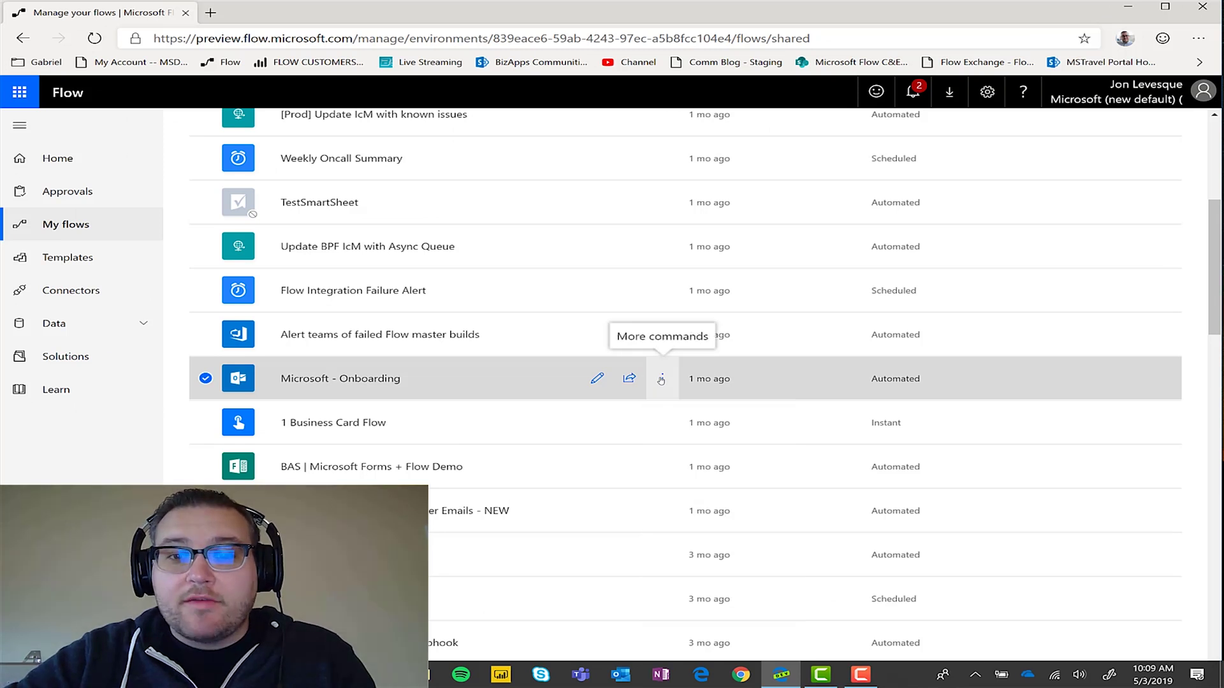
{"action": "left_click", "coordinate": [662, 381]}
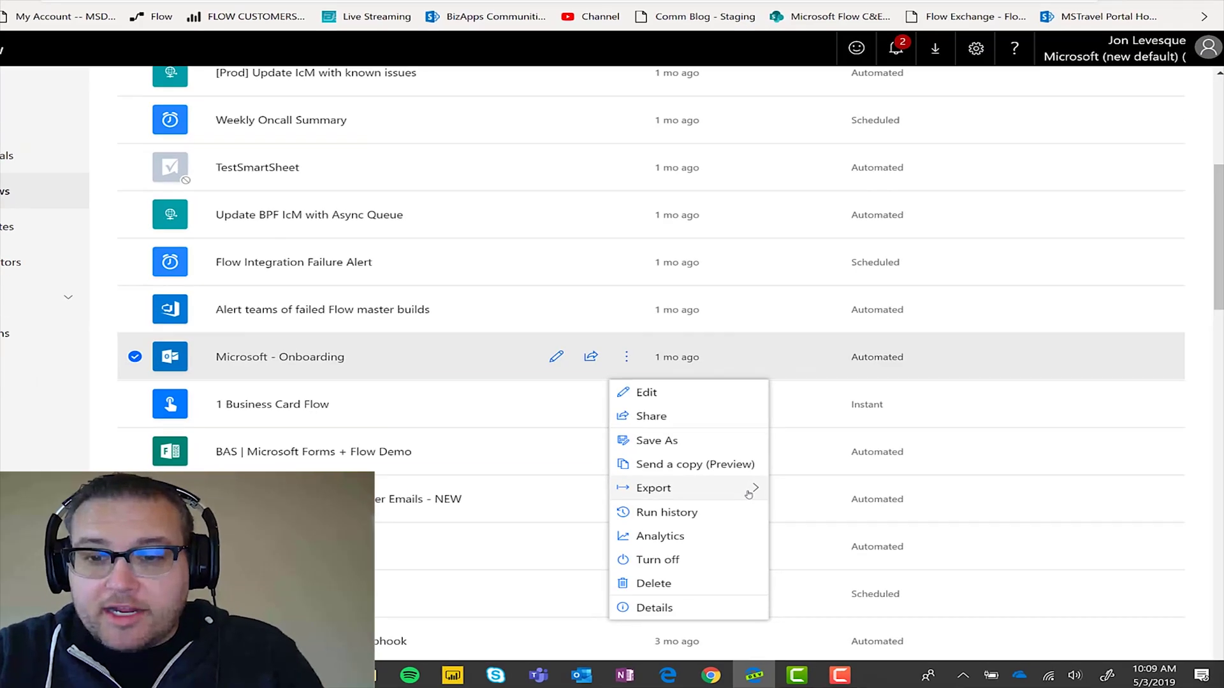
{"action": "mouse_move", "coordinate": [776, 506]}
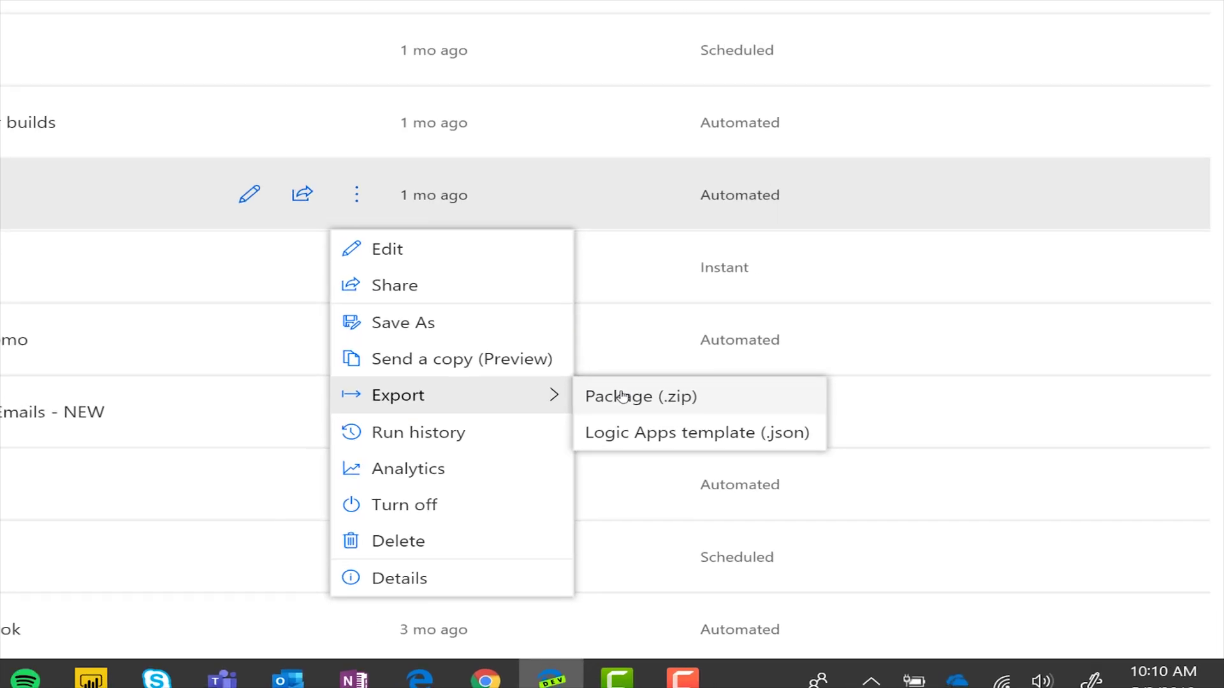
{"action": "left_click", "coordinate": [516, 347]}
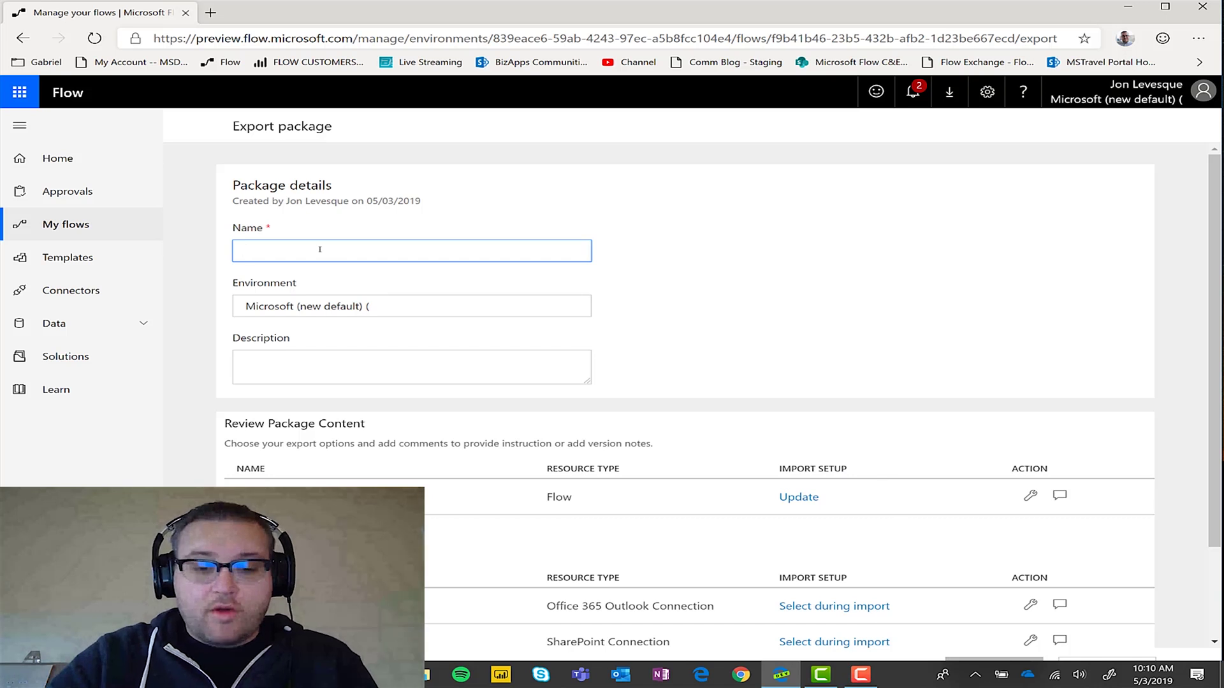
Name the export package 'Onboarding Flow' with the description 'needs no description'
{"action": "type", "text": "Onboa"}
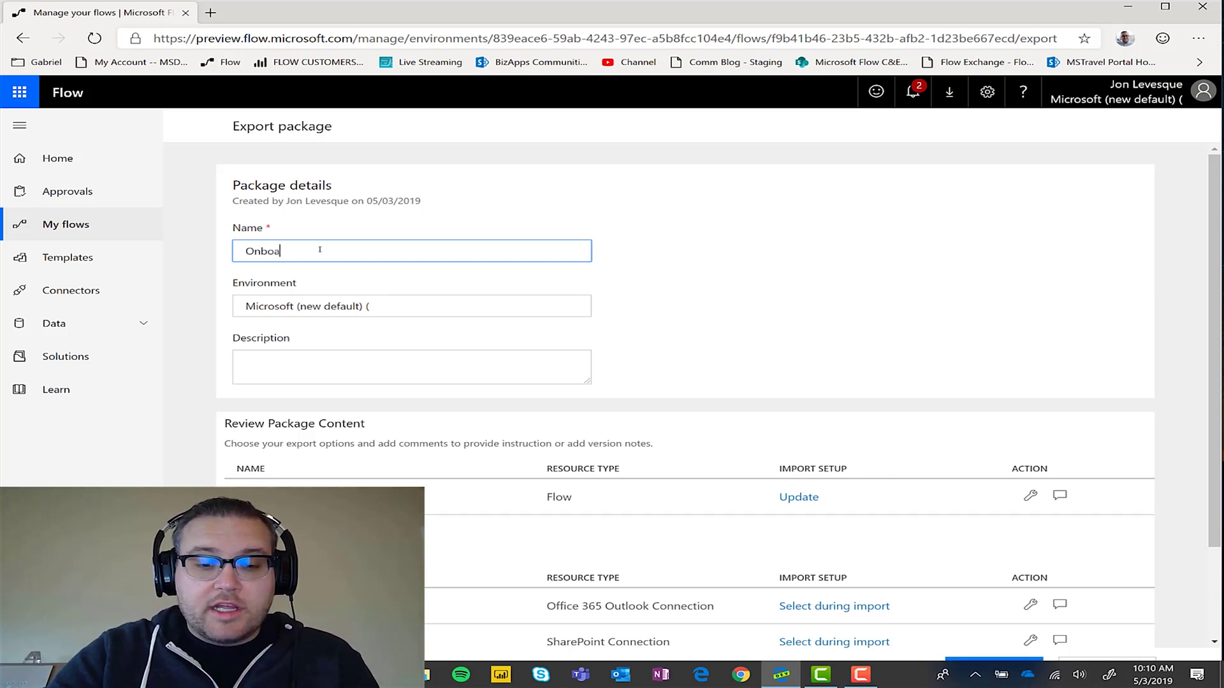
{"action": "type", "text": "rding Flow"}
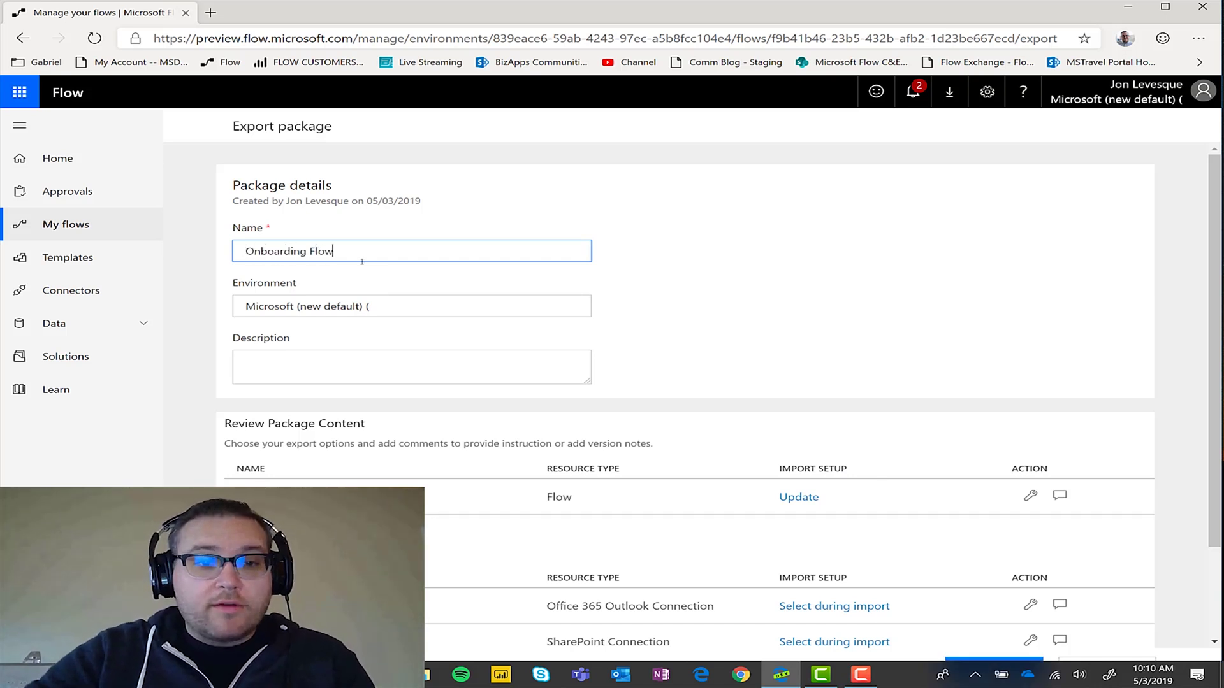
{"action": "left_click", "coordinate": [410, 307]}
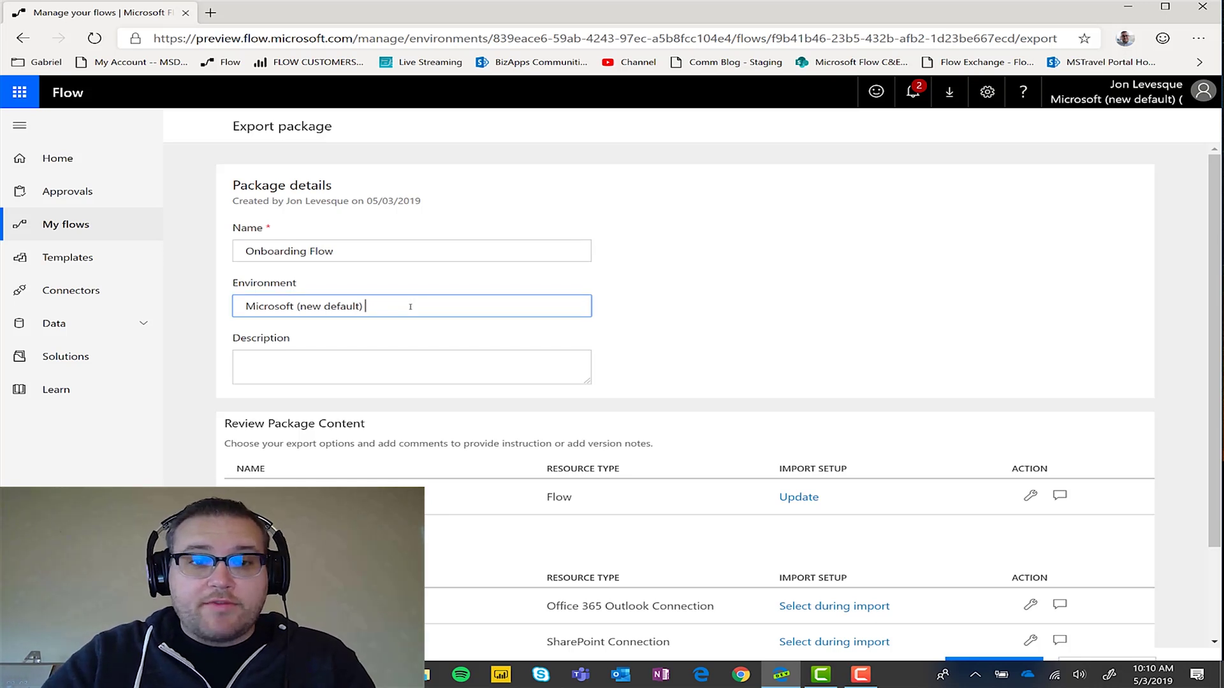
{"action": "type", "text": "("}
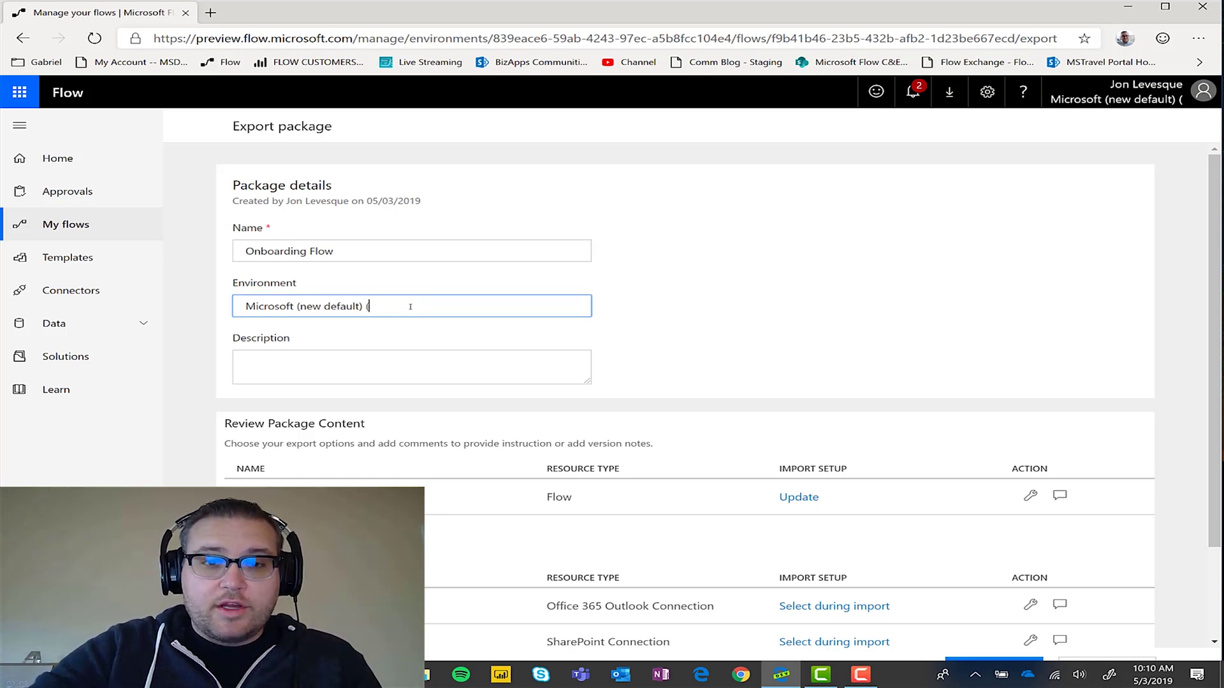
{"action": "left_click", "coordinate": [306, 366]}
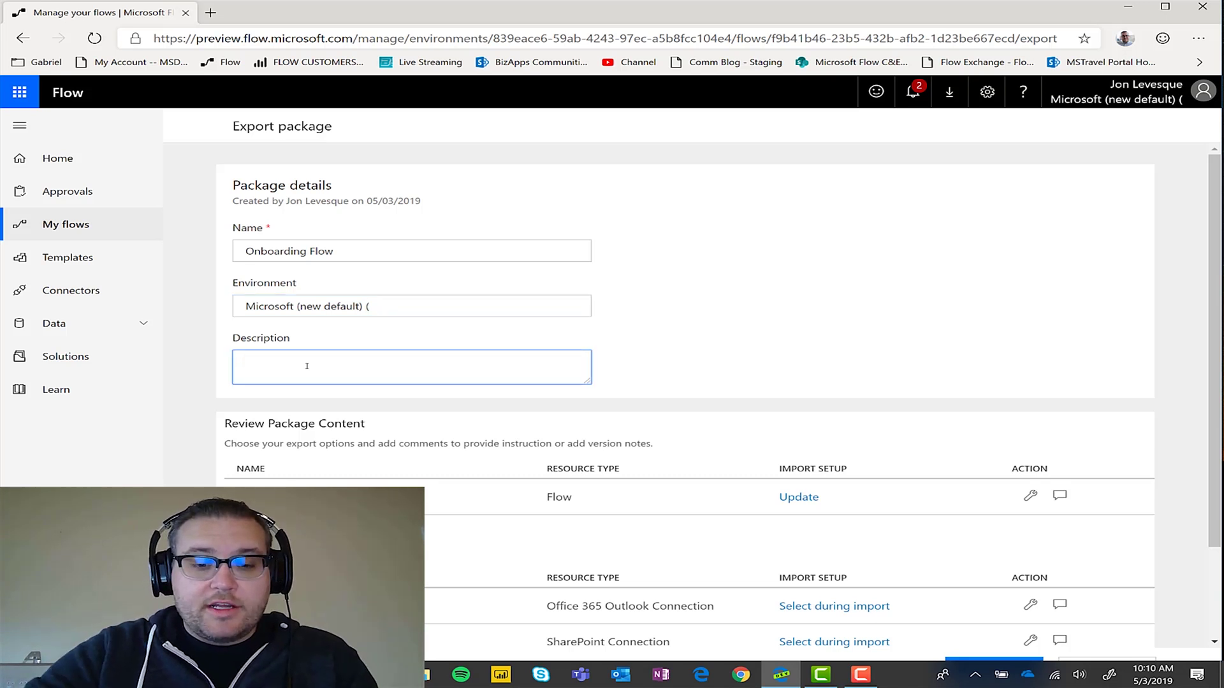
{"action": "type", "text": "needs no des"}
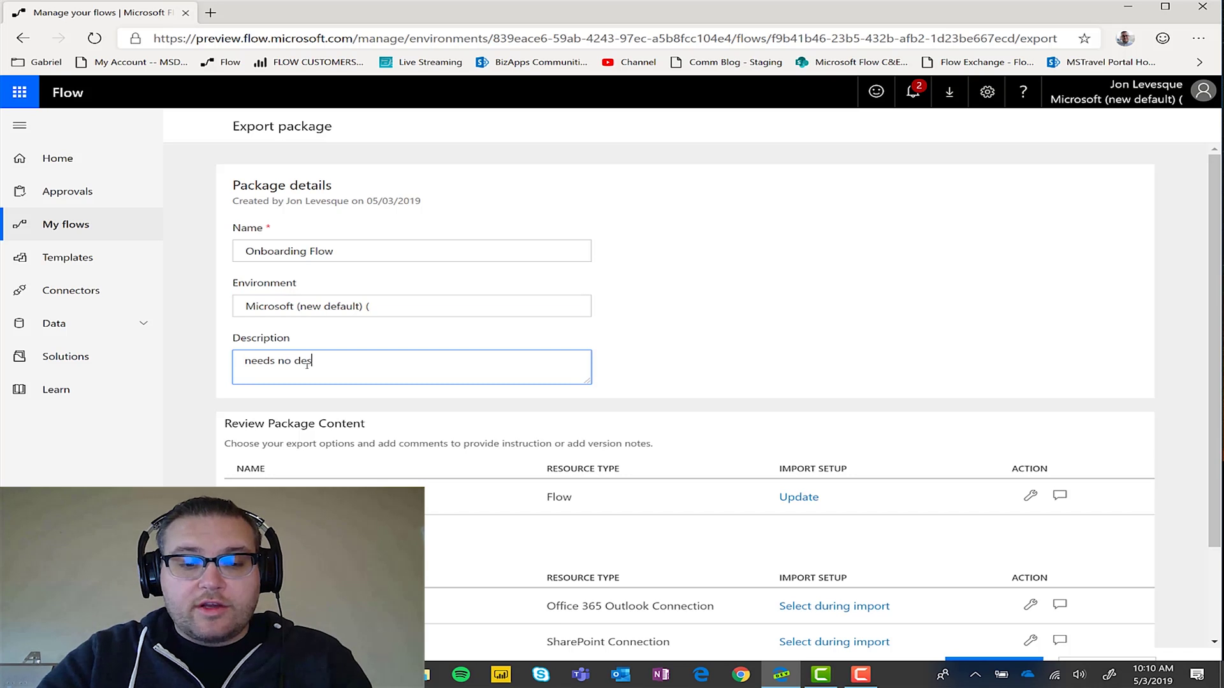
{"action": "type", "text": "cription"}
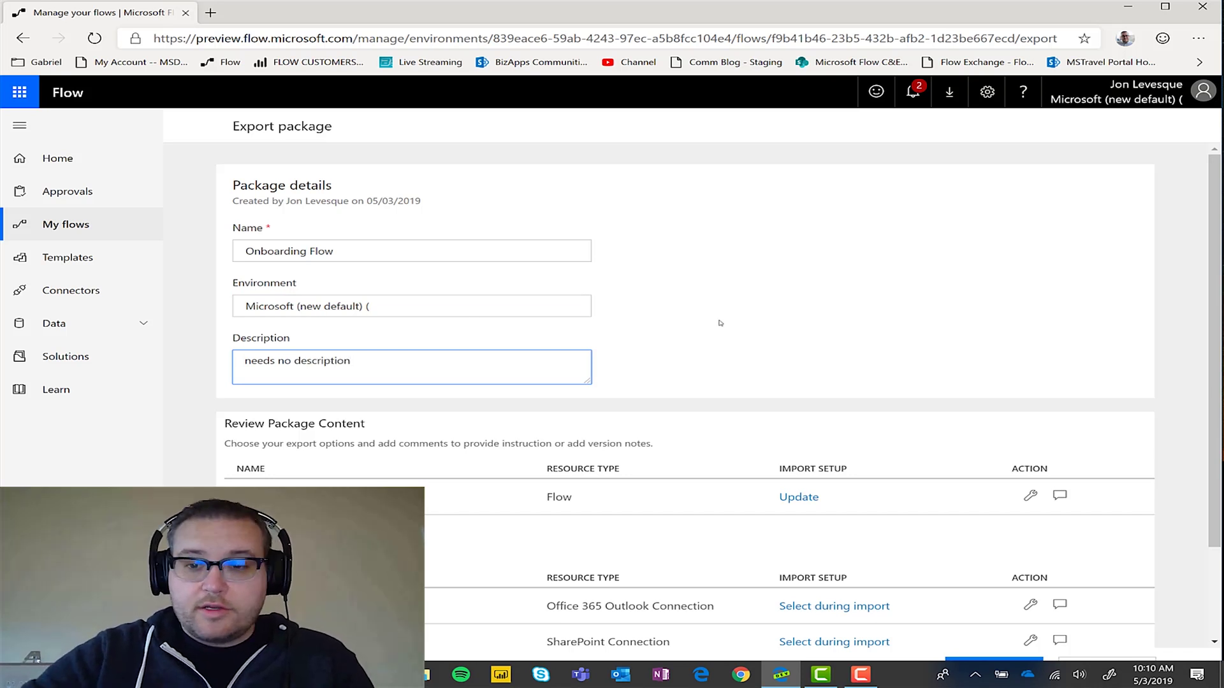
{"action": "scroll", "coordinate": [721, 324], "scroll_direction": "down", "scroll_amount": 2}
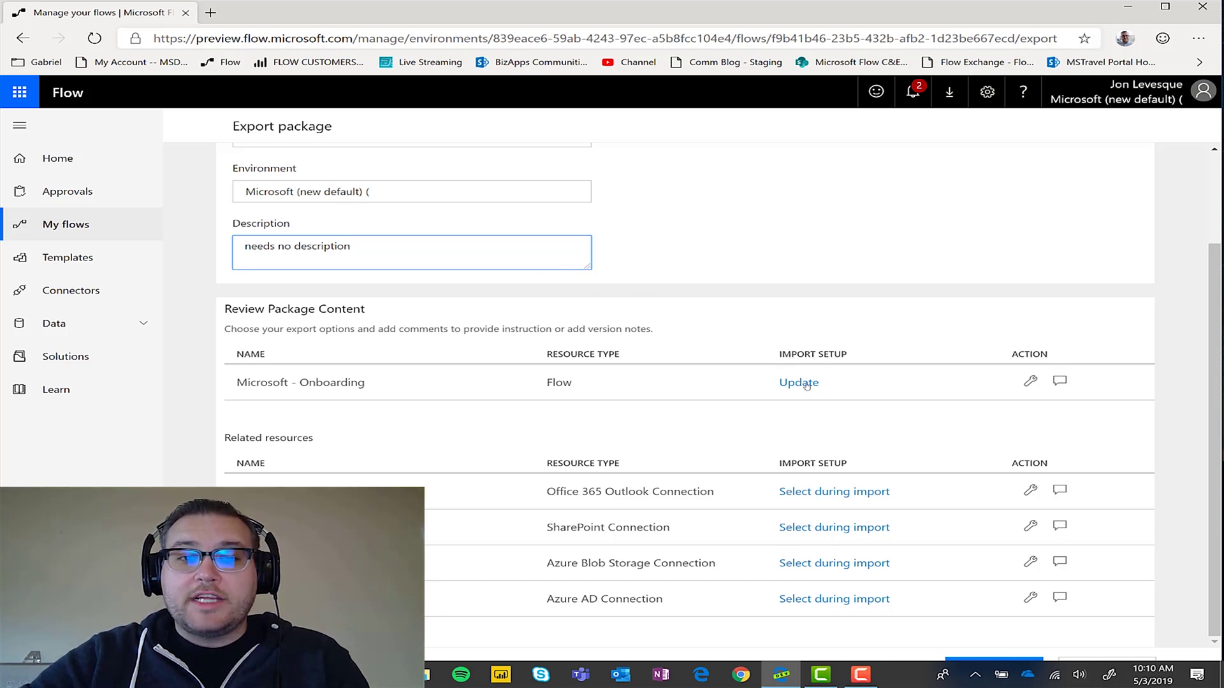
Set the Onboarding flow to Create as new, leaving the Outlook connection on Select during import
{"action": "left_click", "coordinate": [807, 384]}
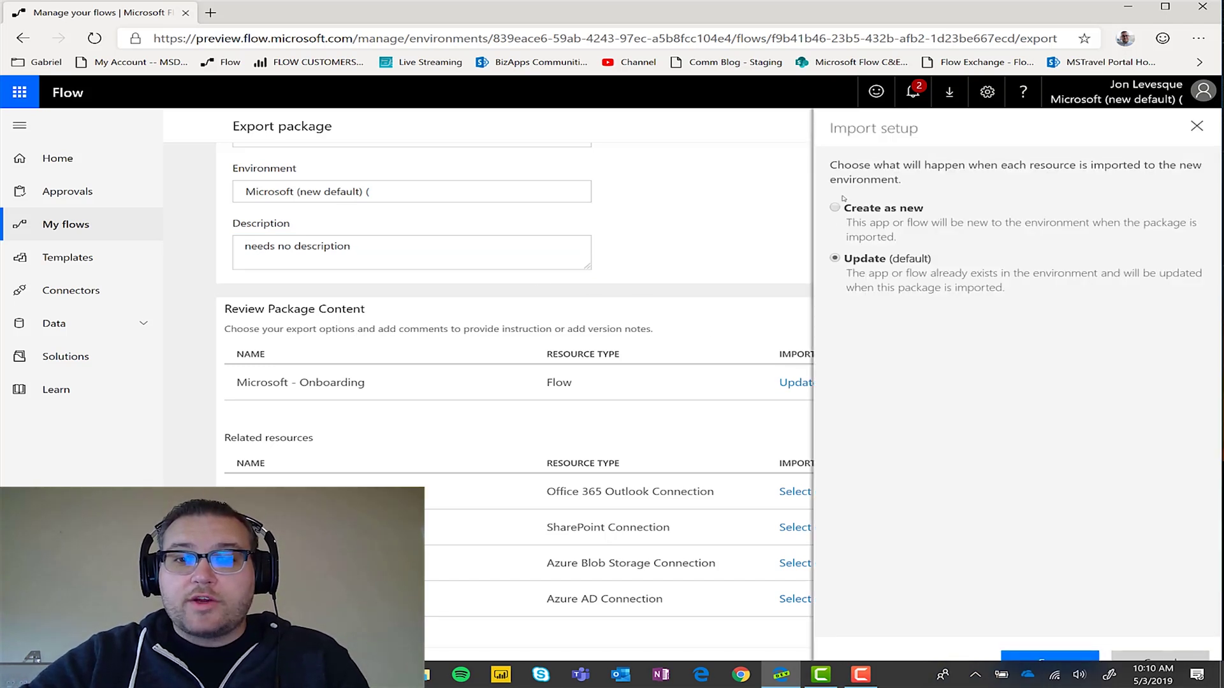
{"action": "left_click", "coordinate": [1051, 659]}
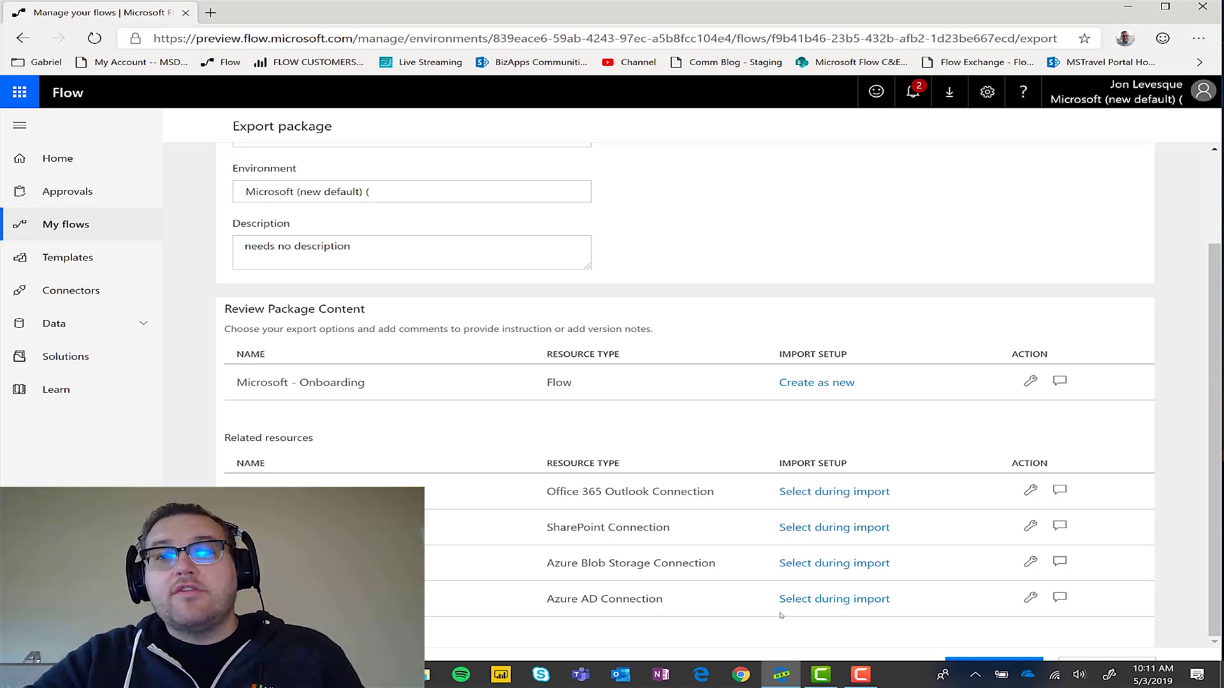
{"action": "left_click", "coordinate": [838, 494]}
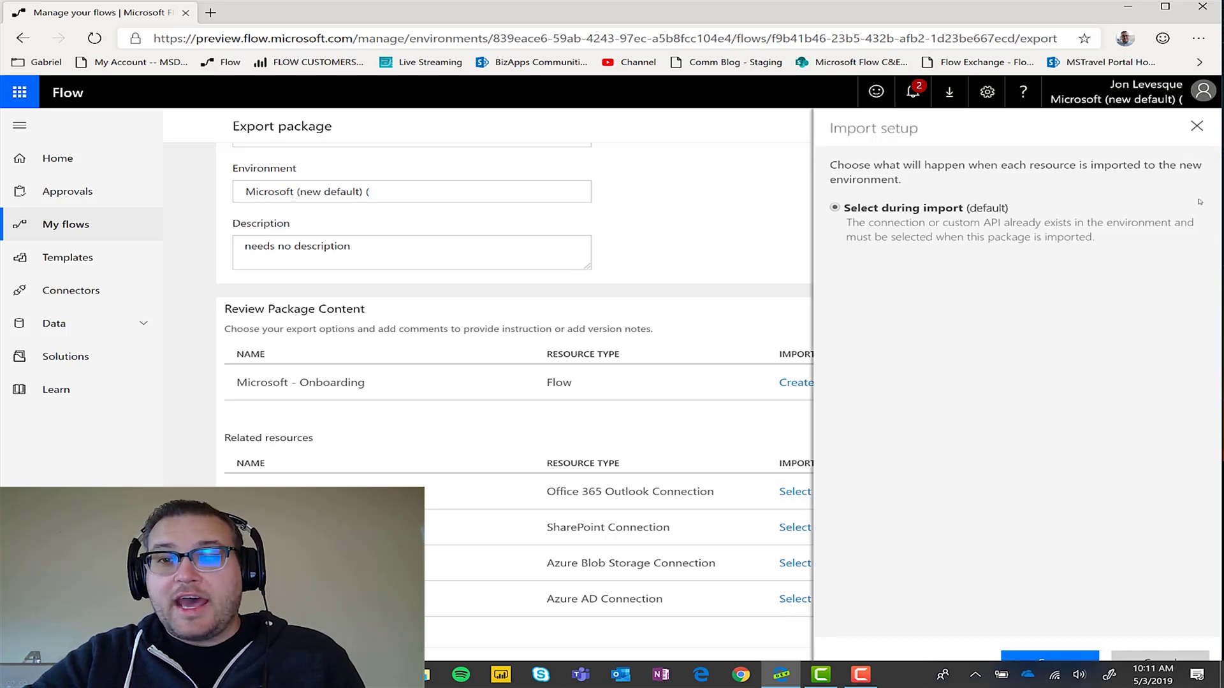
{"action": "right_click", "coordinate": [1197, 127]}
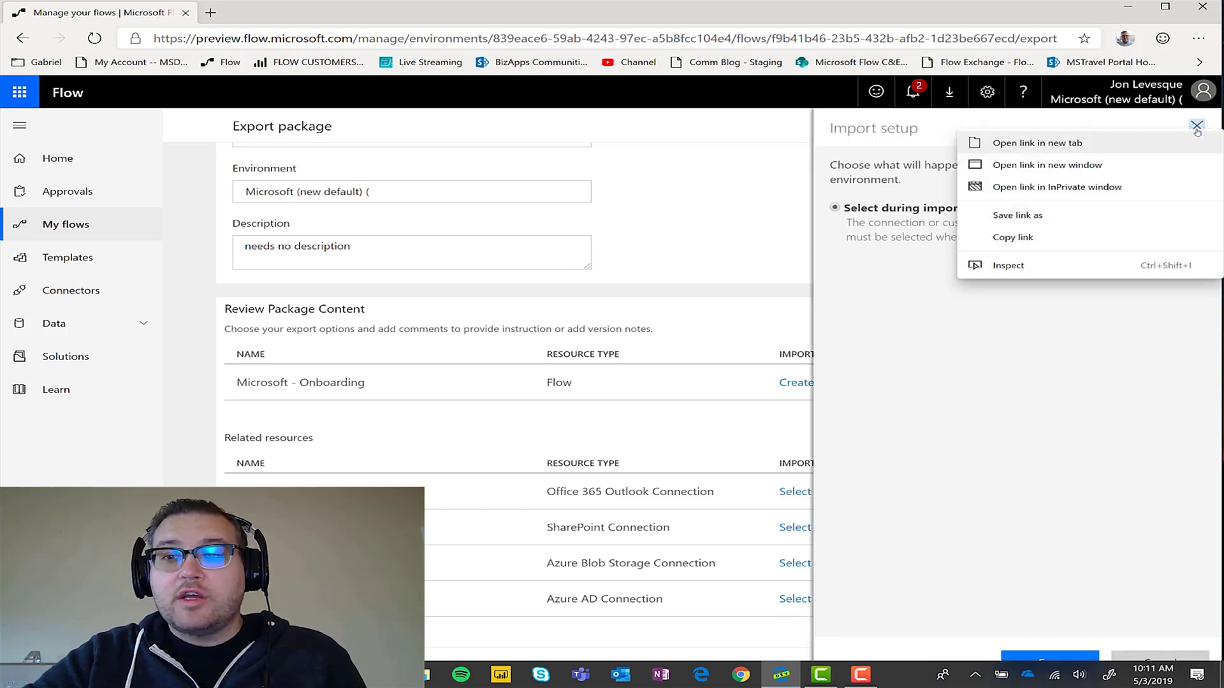
{"action": "left_click", "coordinate": [1205, 311]}
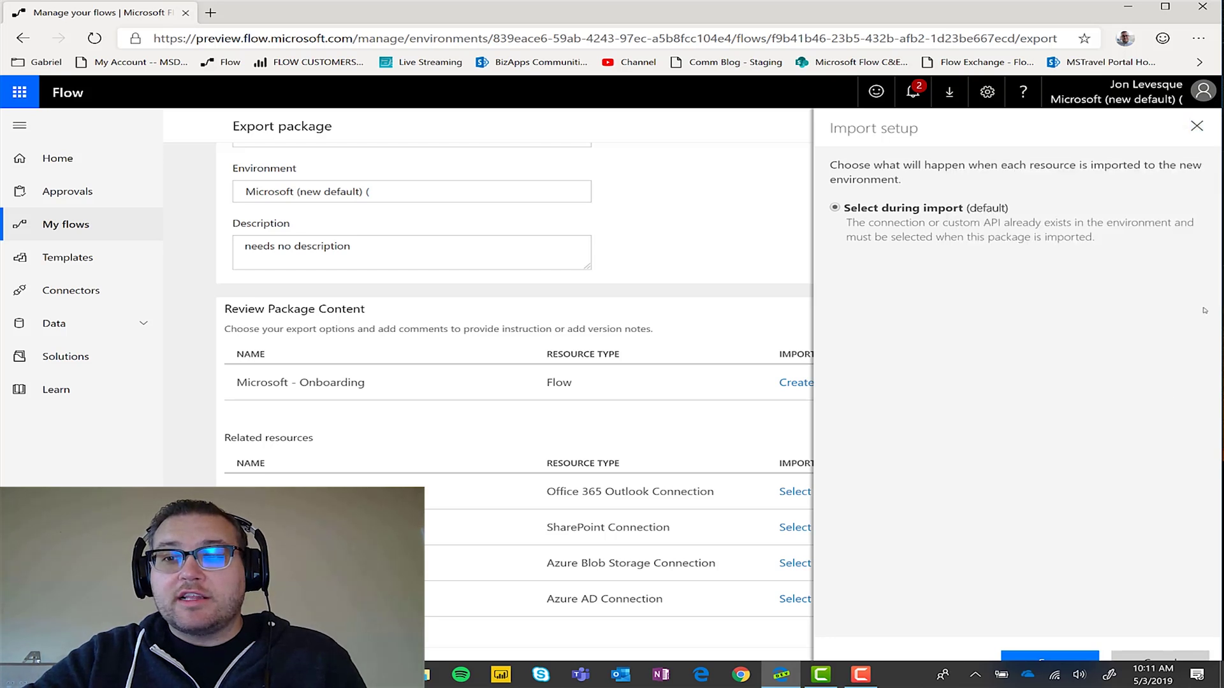
{"action": "left_click", "coordinate": [1197, 126]}
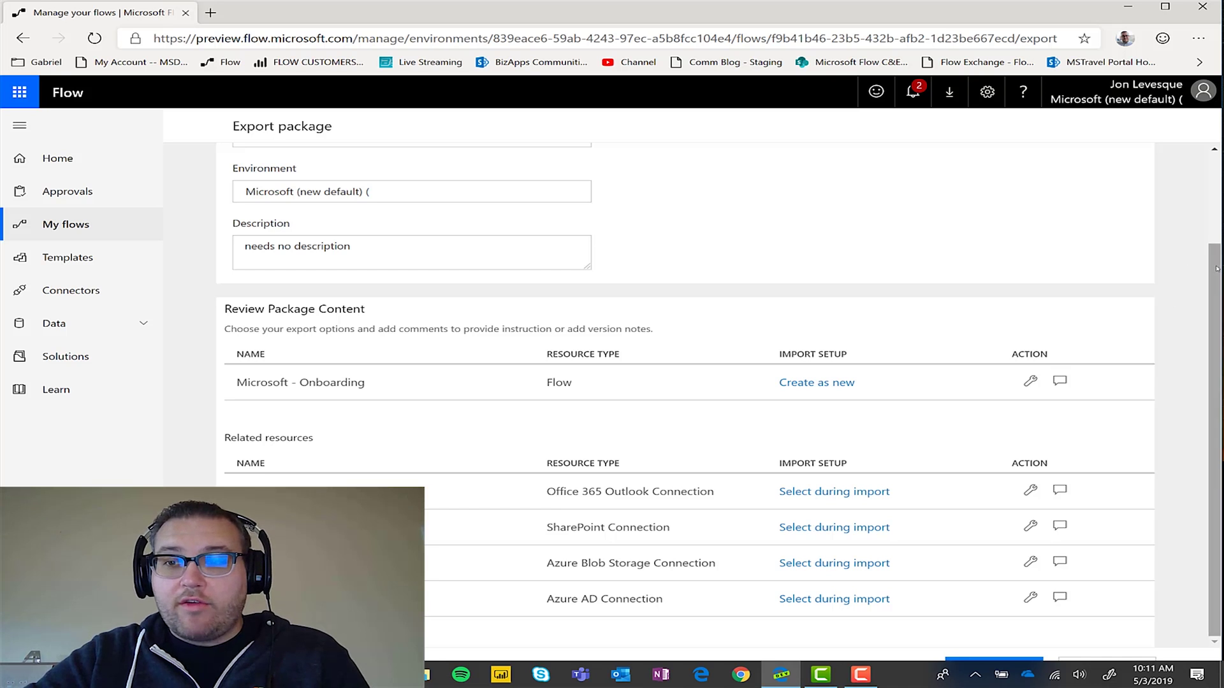
{"action": "scroll", "coordinate": [1189, 269], "scroll_direction": "up", "scroll_amount": 2}
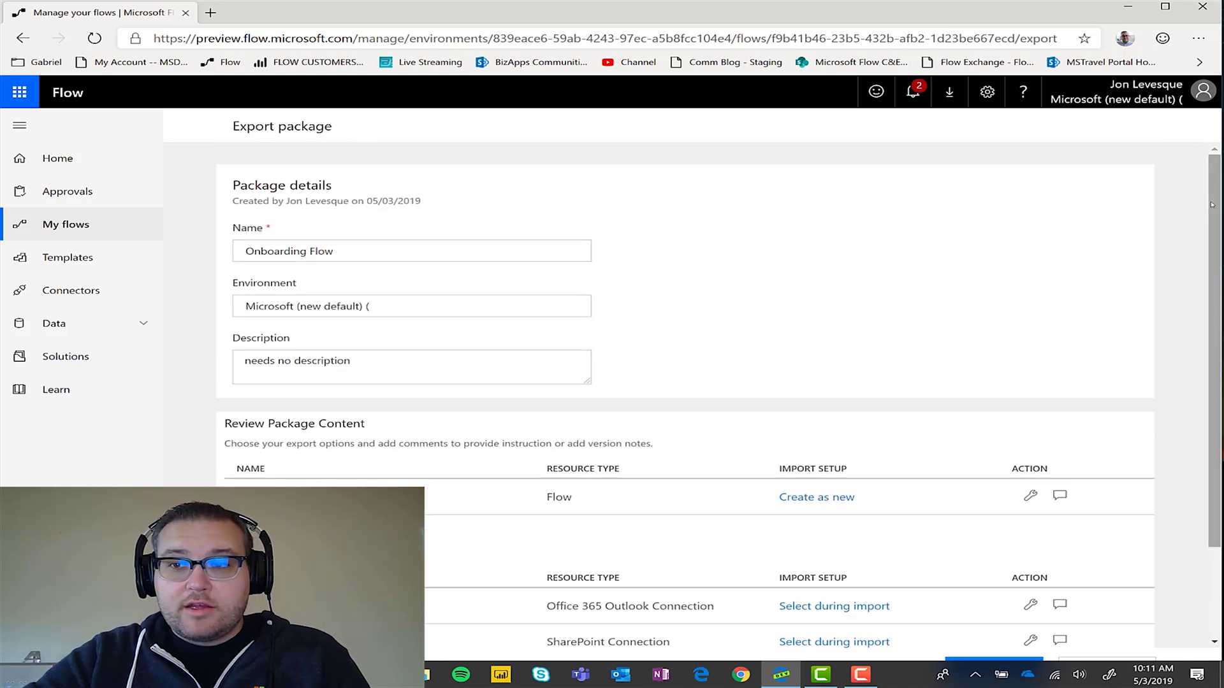
Export the Onboarding Flow package and show the downloaded zip in its folder
{"action": "scroll", "coordinate": [912, 525], "scroll_direction": "down", "scroll_amount": 2}
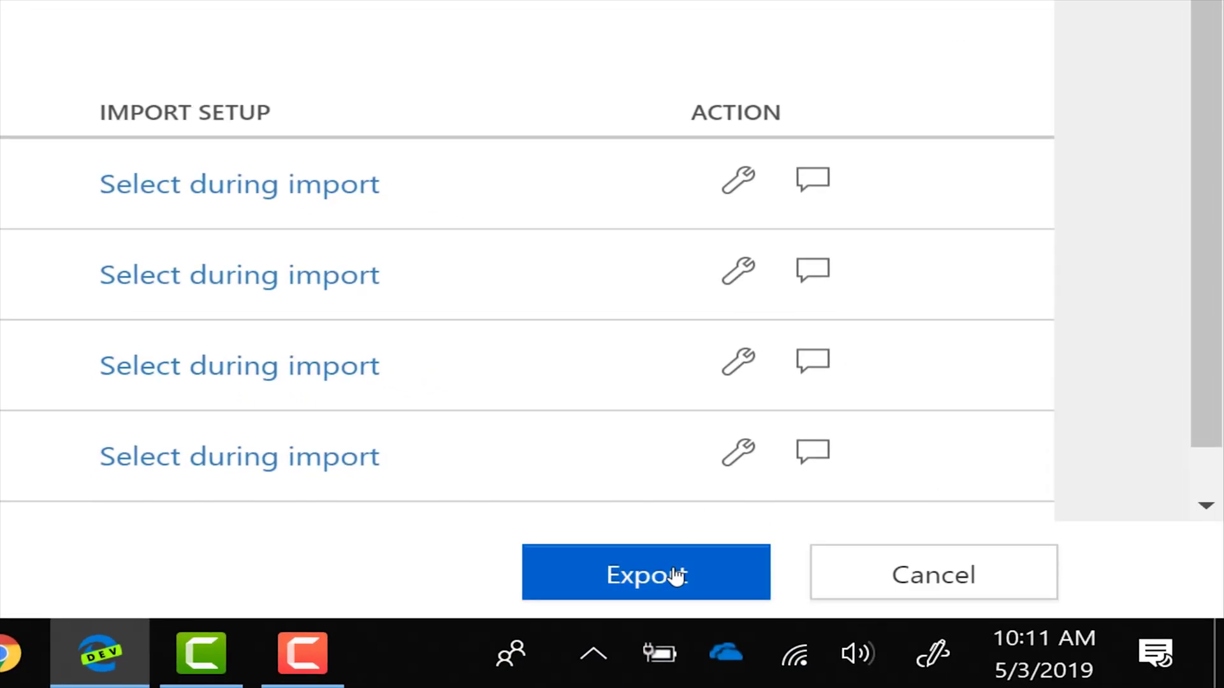
{"action": "left_click", "coordinate": [677, 576]}
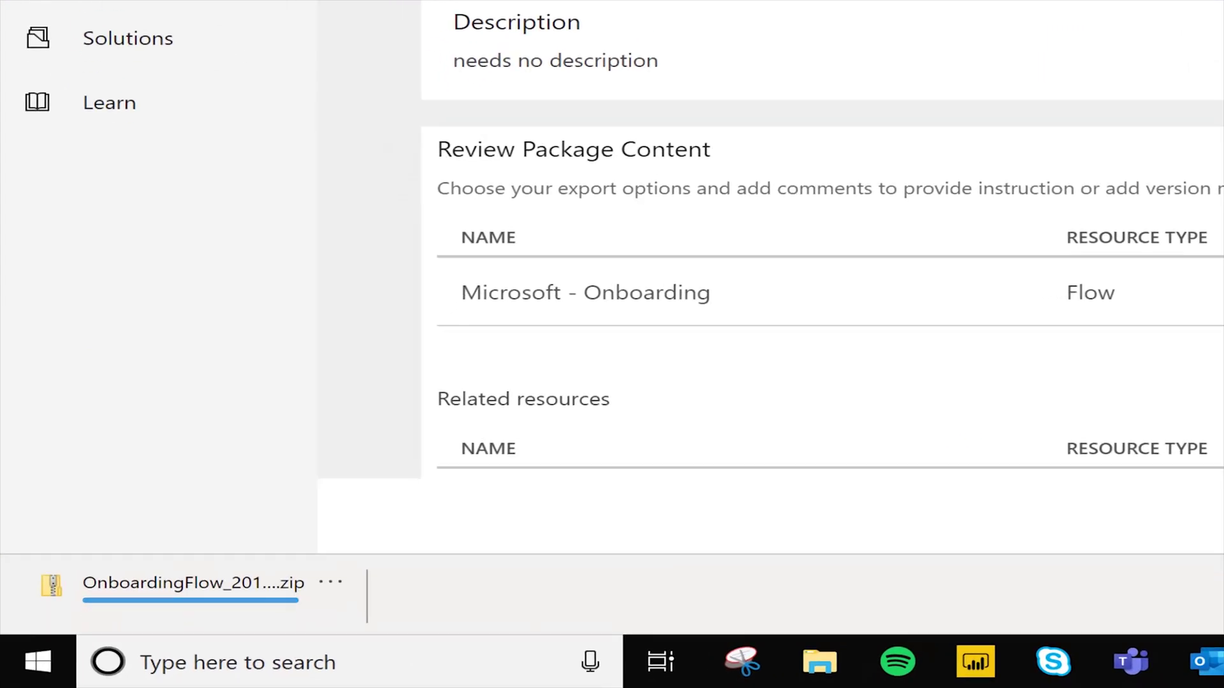
{"action": "left_click", "coordinate": [333, 583]}
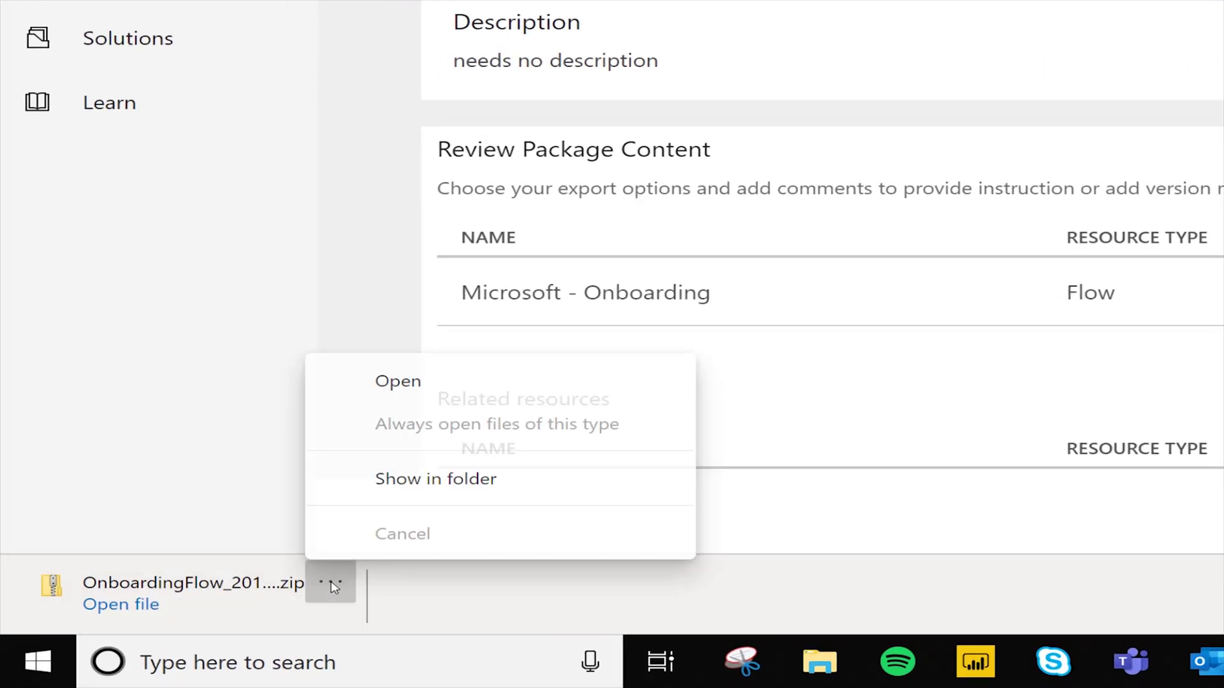
{"action": "left_click", "coordinate": [458, 494]}
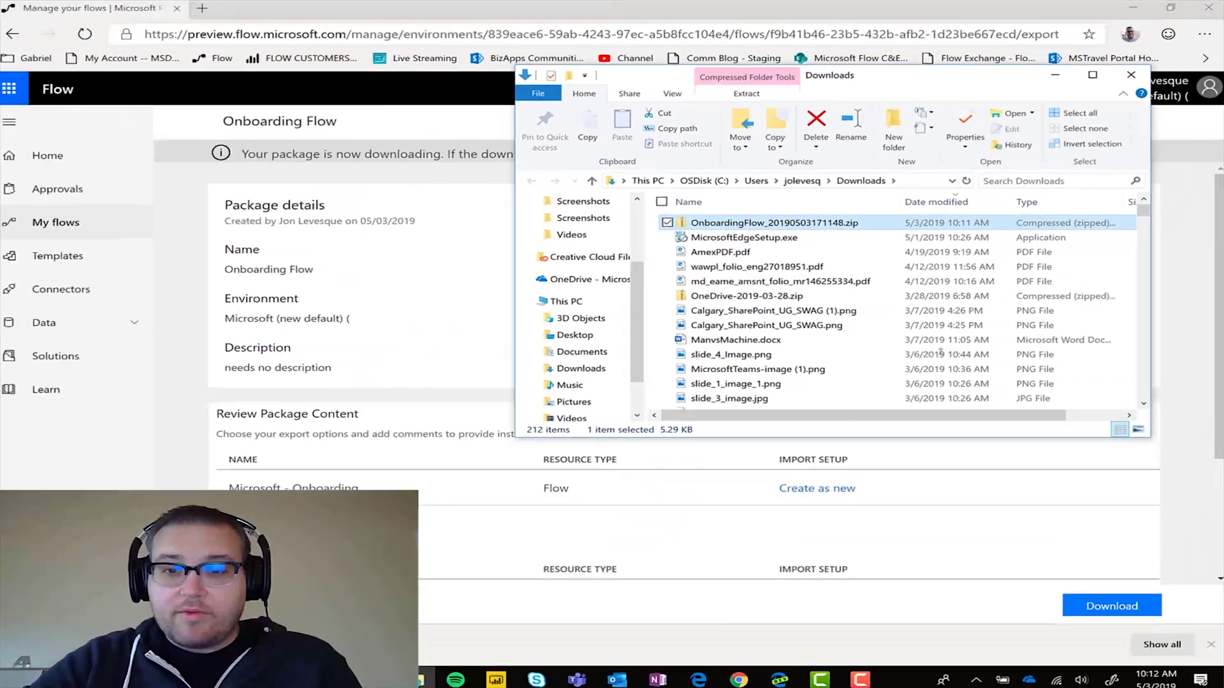
Shrink the Downloads window showing OnboardingFlow_20190503171148.zip so the Flow page is visible
{"action": "left_click_drag", "start_coordinate": [950, 577], "coordinate": [950, 301]}
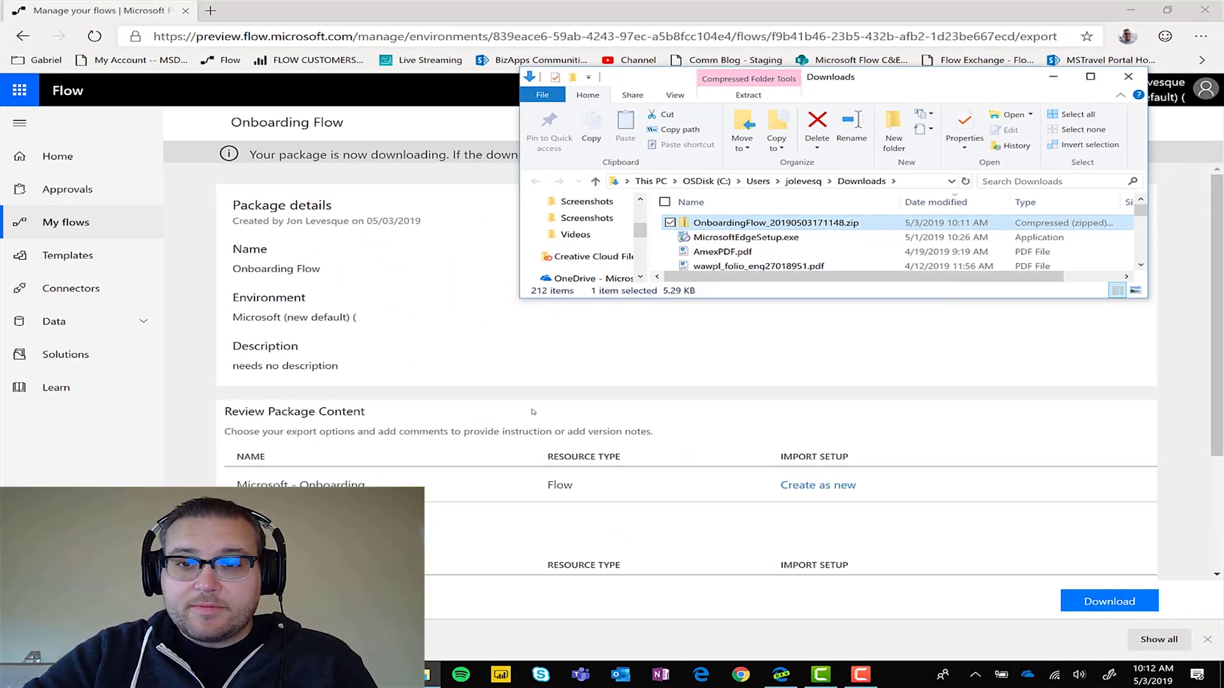
Go from Home to My flows and start importing a package
{"action": "left_click", "coordinate": [432, 360]}
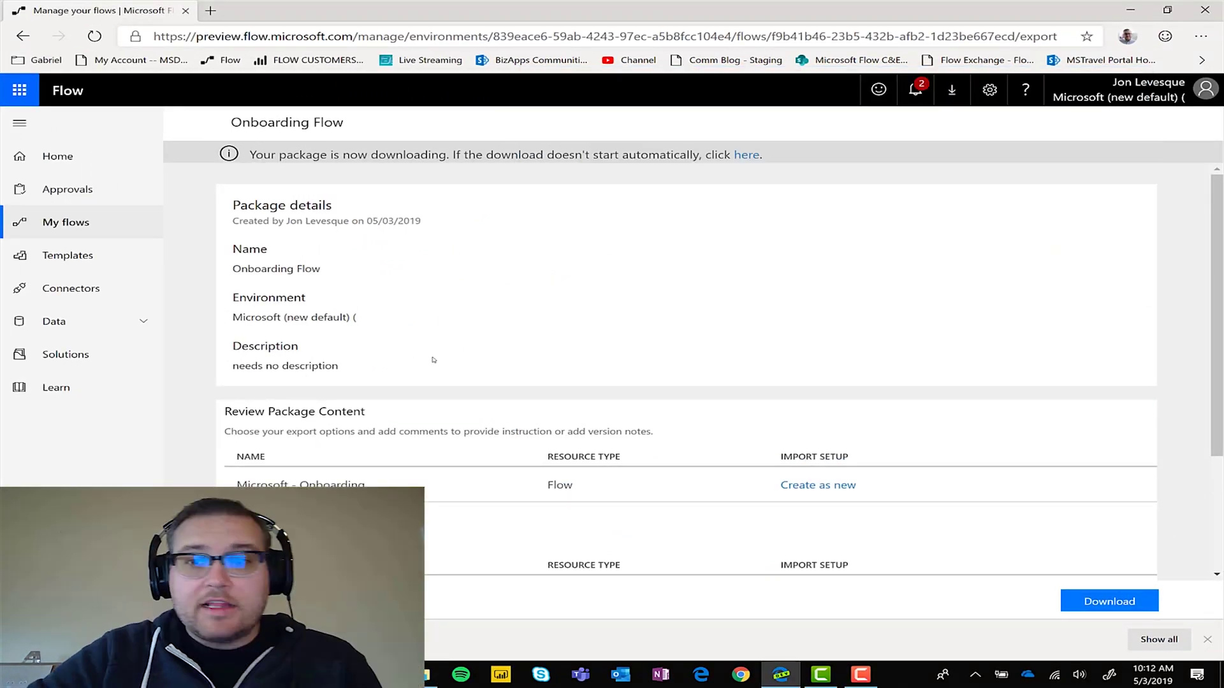
{"action": "left_click", "coordinate": [58, 159]}
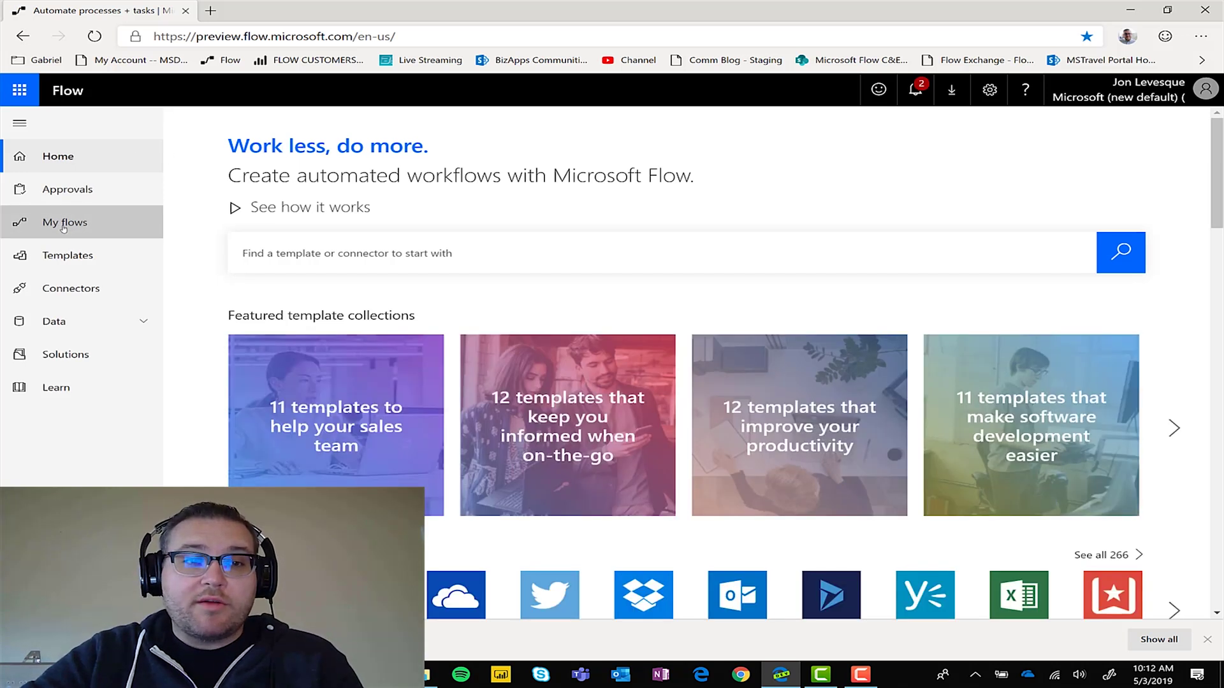
{"action": "left_click", "coordinate": [63, 227]}
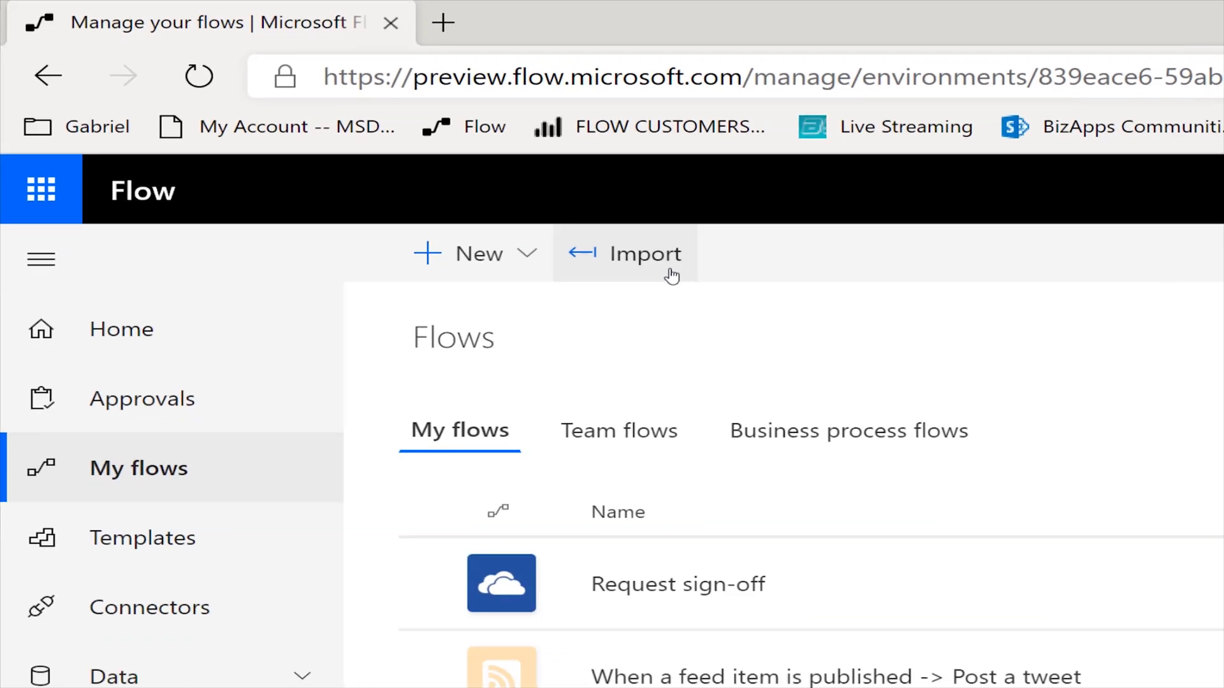
{"action": "left_click", "coordinate": [672, 275]}
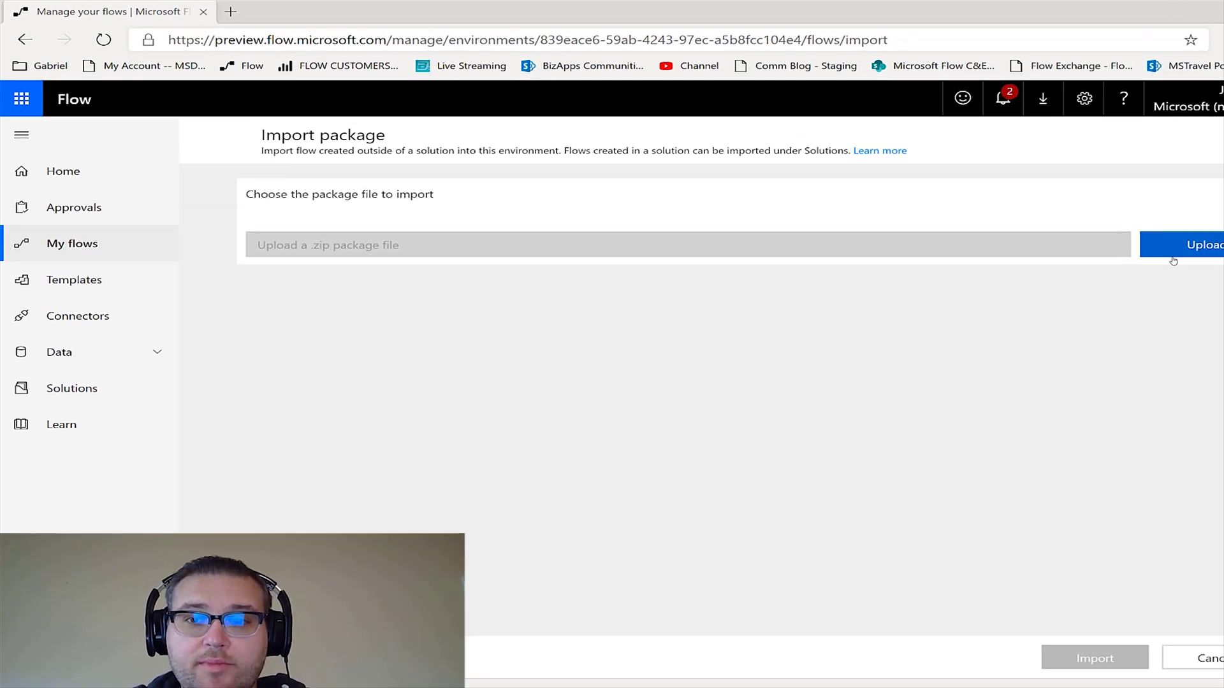
Upload OnboardingFlow_20190503171148.zip from Downloads, sorted newest first, as the import package
{"action": "left_click", "coordinate": [1173, 255]}
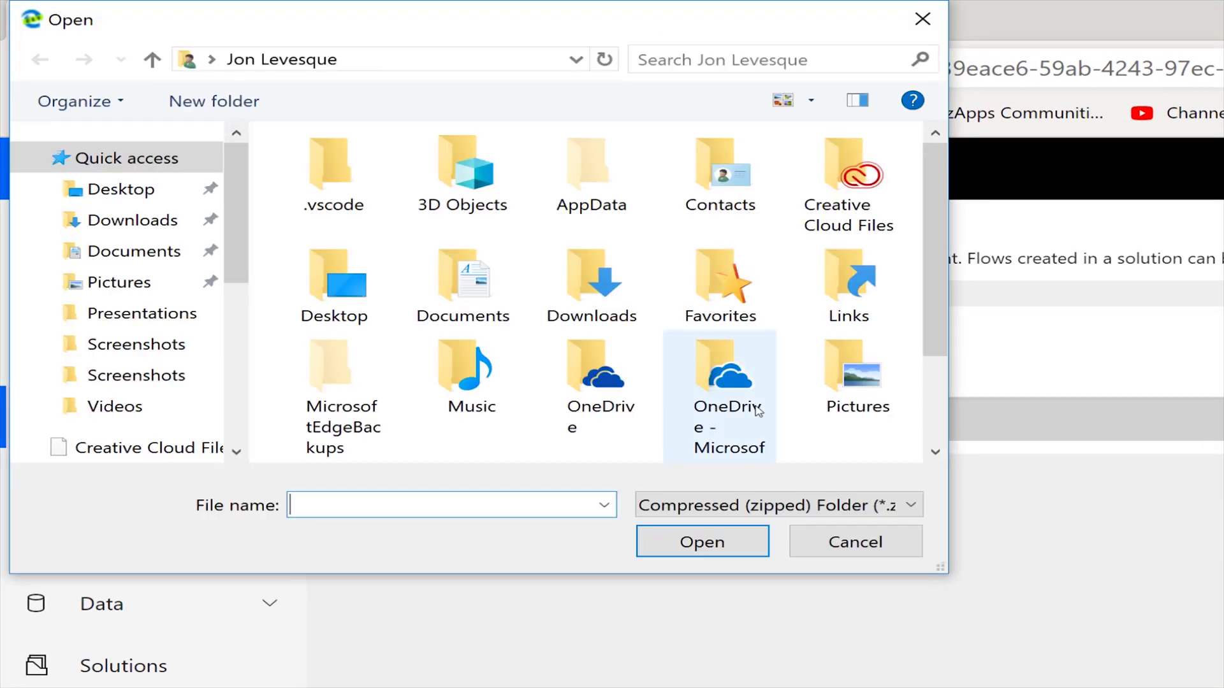
{"action": "left_click", "coordinate": [131, 223]}
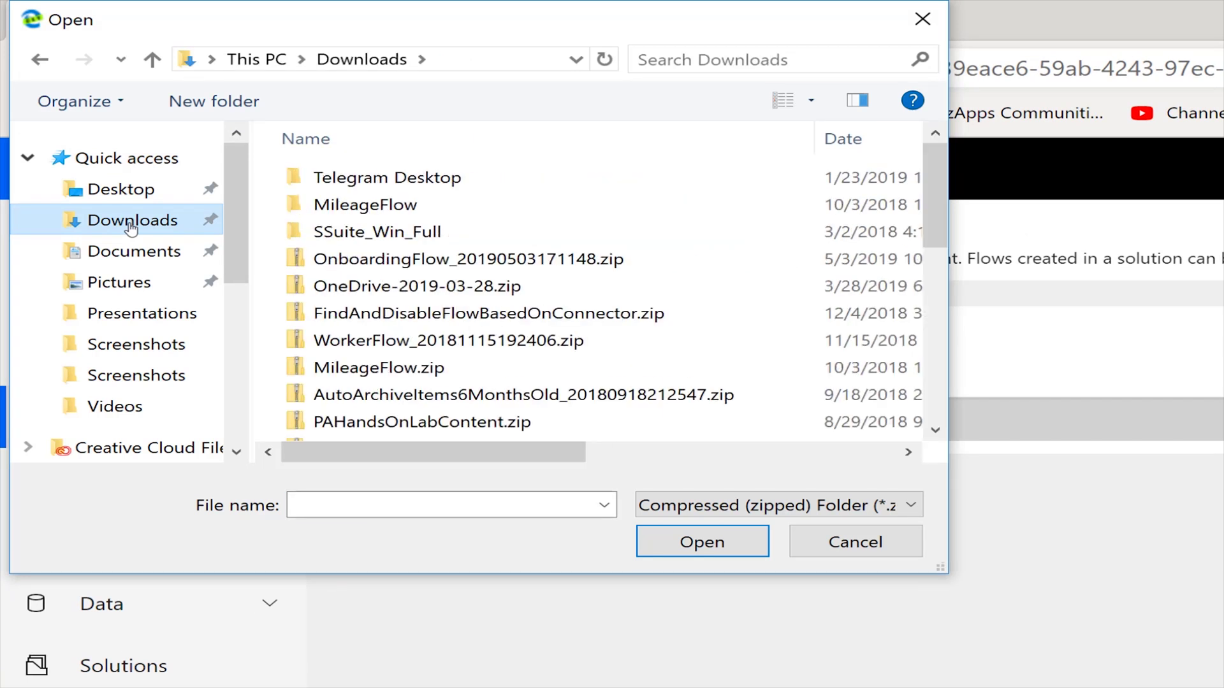
{"action": "left_click", "coordinate": [855, 144]}
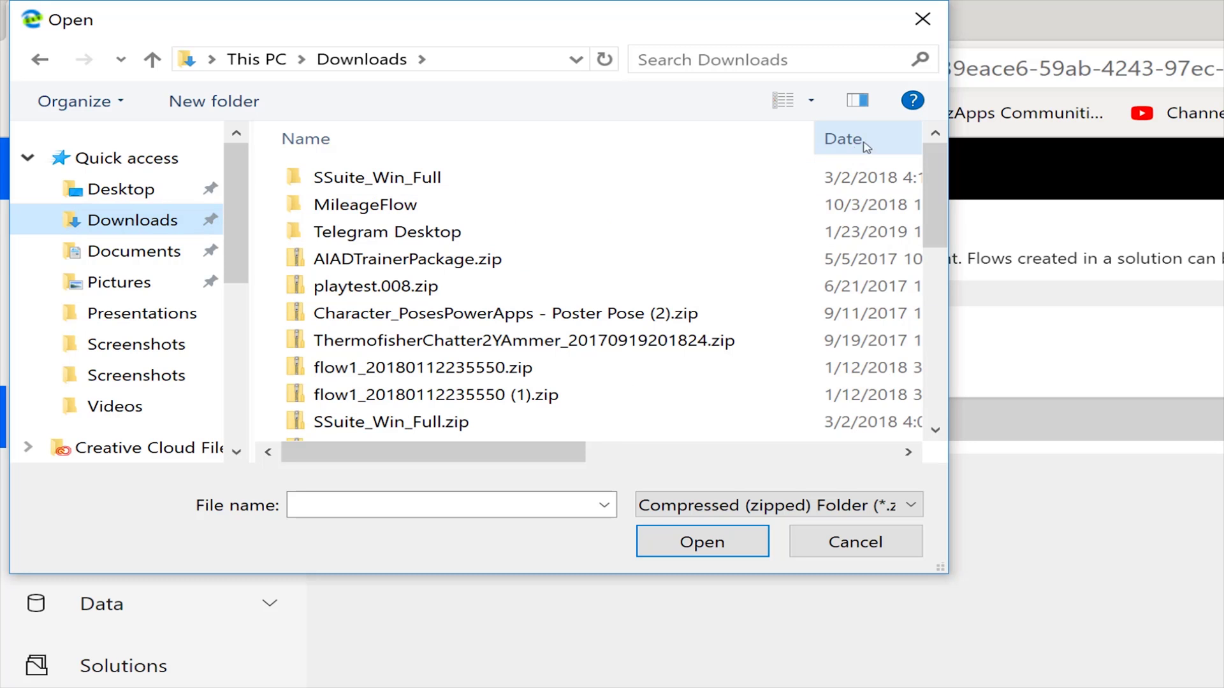
{"action": "left_click", "coordinate": [872, 146]}
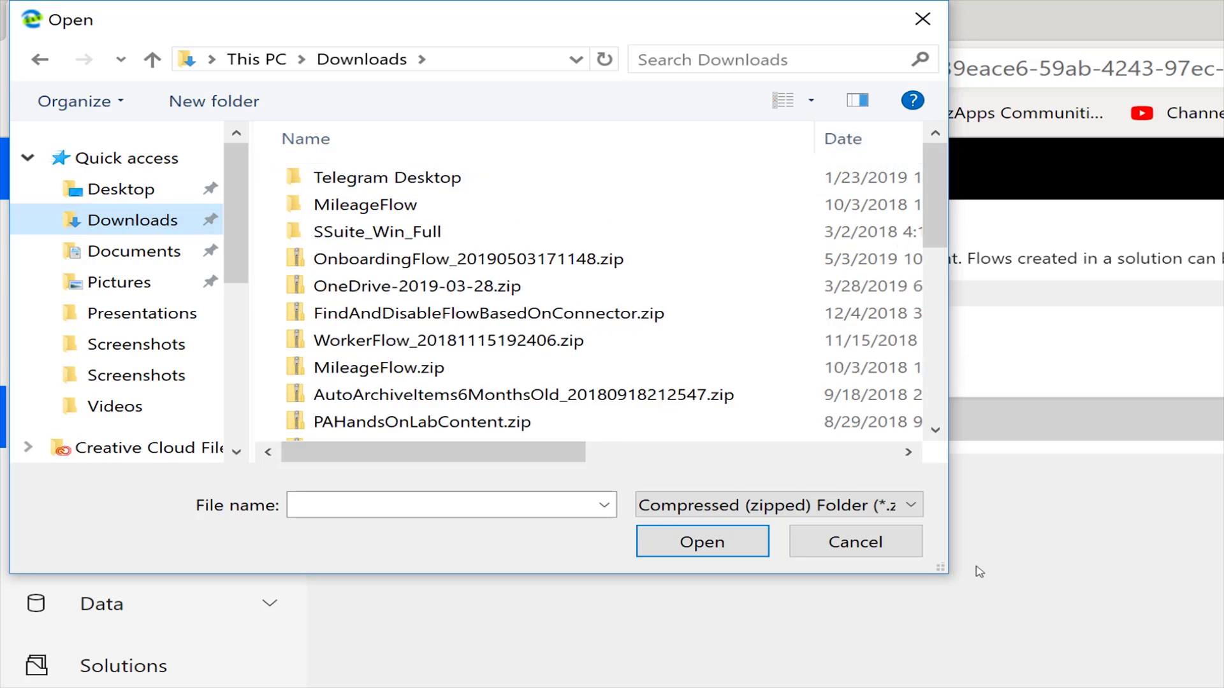
{"action": "left_click_drag", "start_coordinate": [940, 567], "coordinate": [1221, 685]}
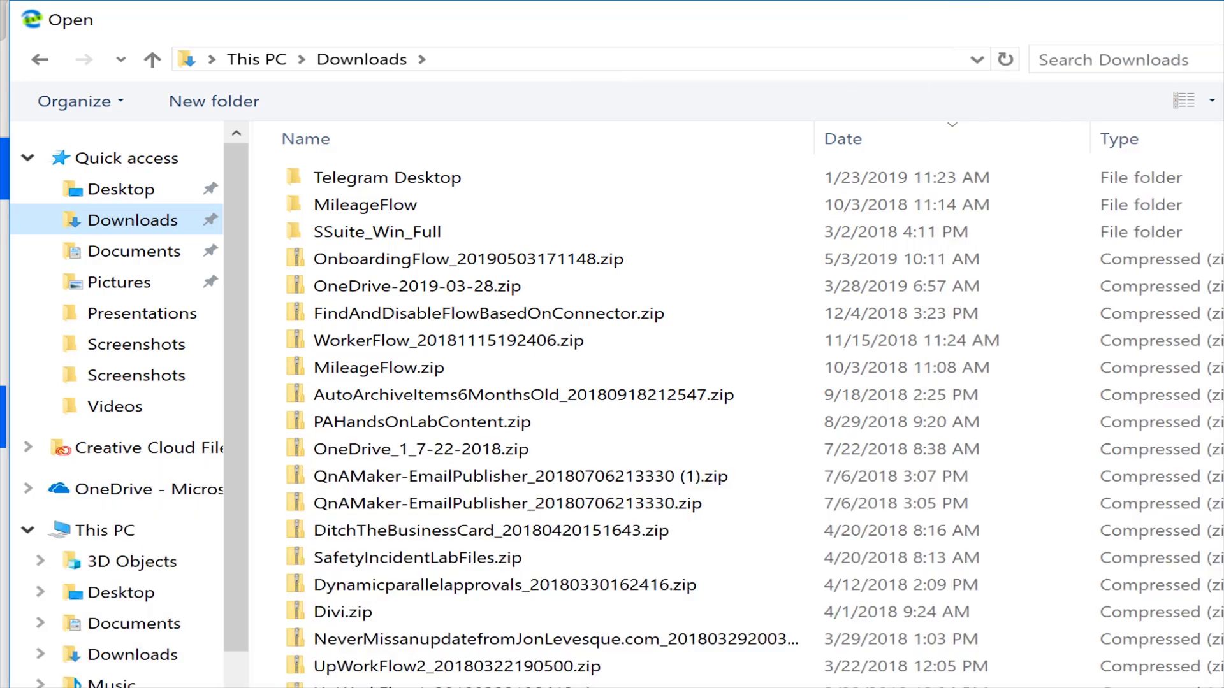
{"action": "left_click", "coordinate": [586, 261]}
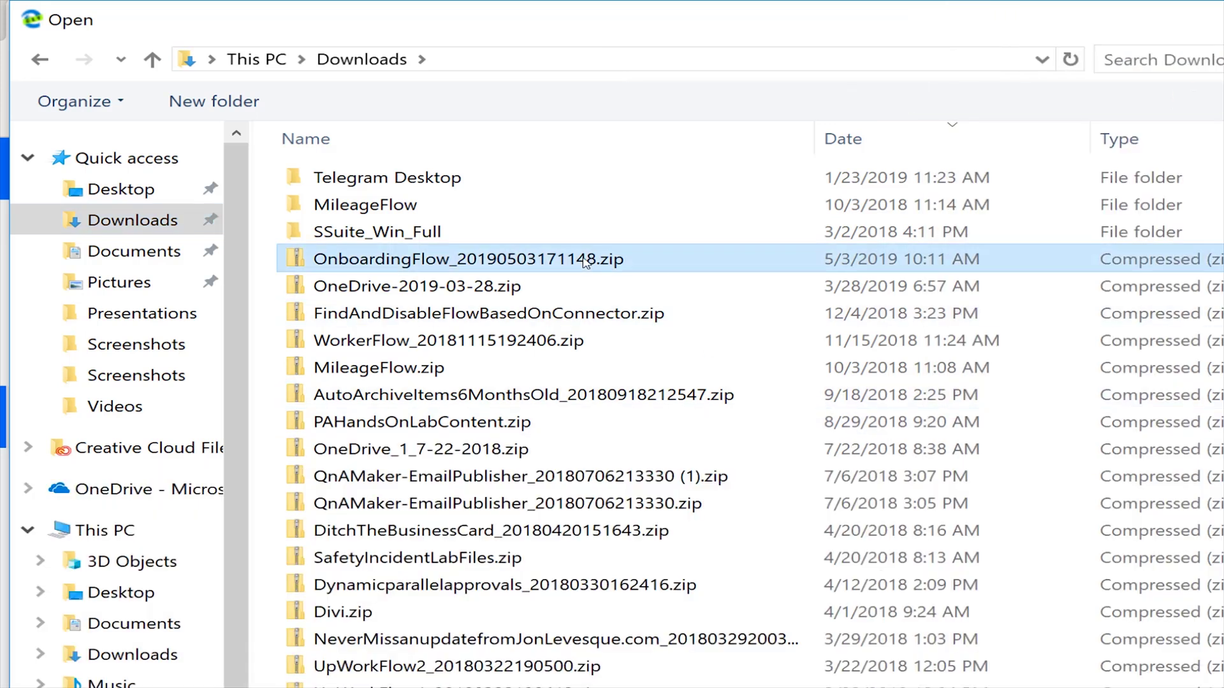
{"action": "double_click", "coordinate": [586, 261]}
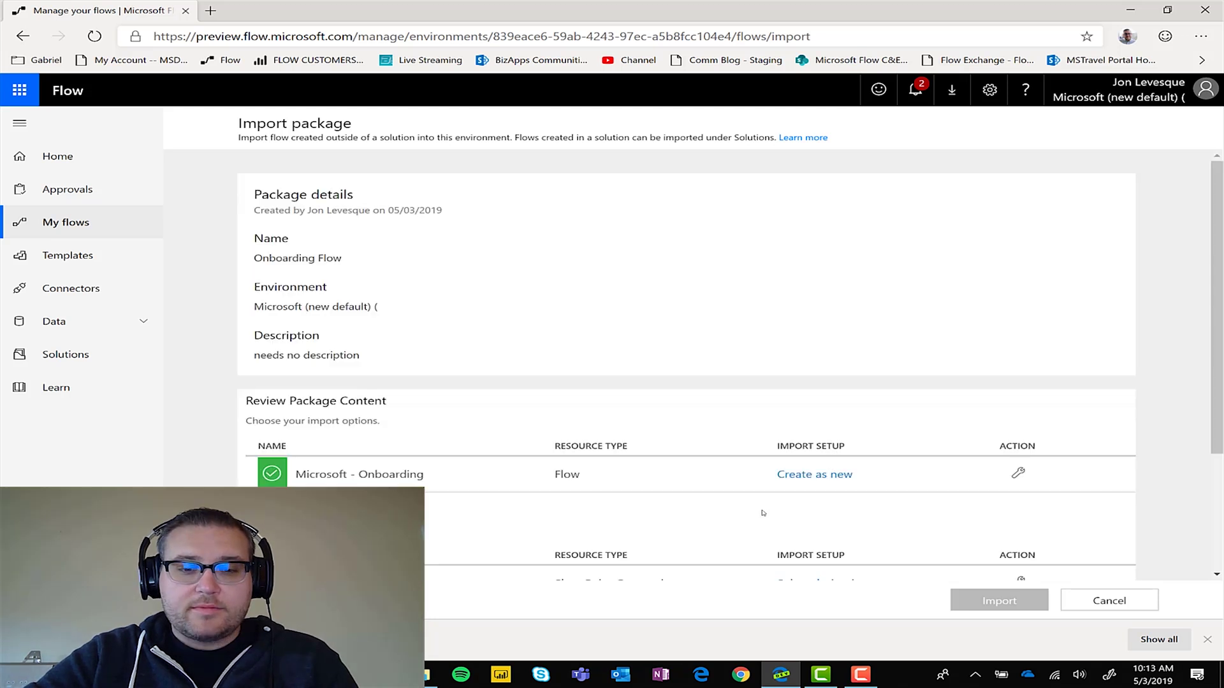
Map the package's SharePoint connection to the existing SharePoint connection and save
{"action": "scroll", "coordinate": [801, 379], "scroll_direction": "down", "scroll_amount": 3}
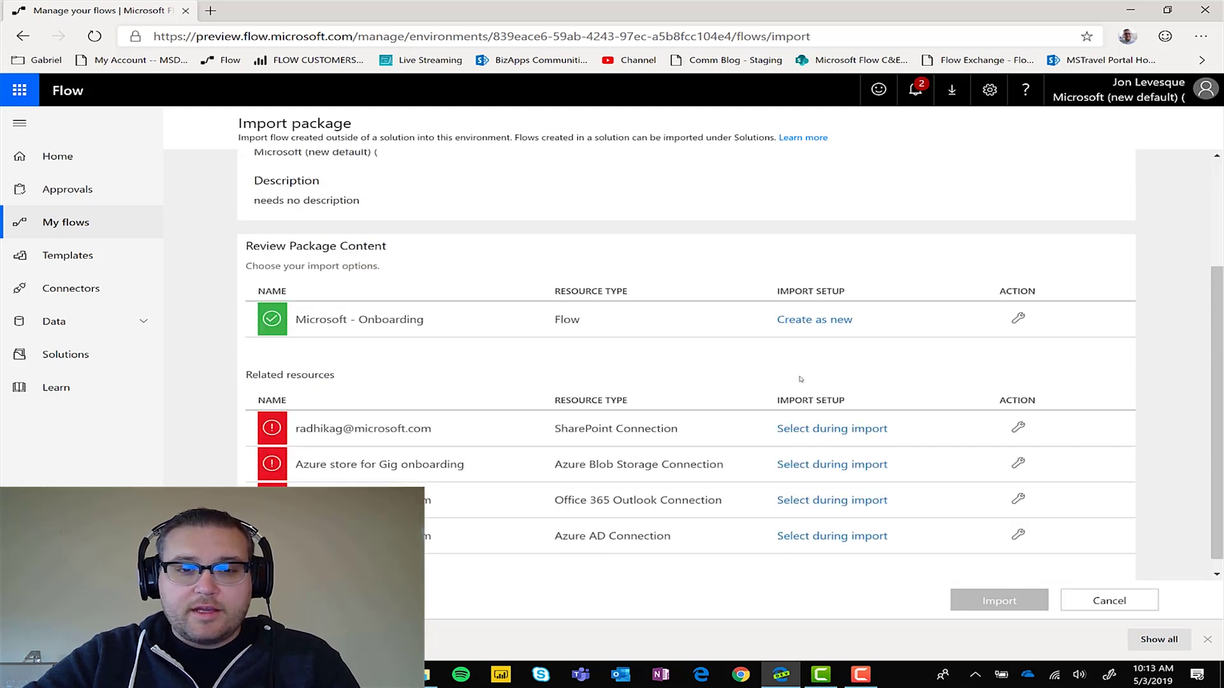
{"action": "left_click", "coordinate": [867, 433]}
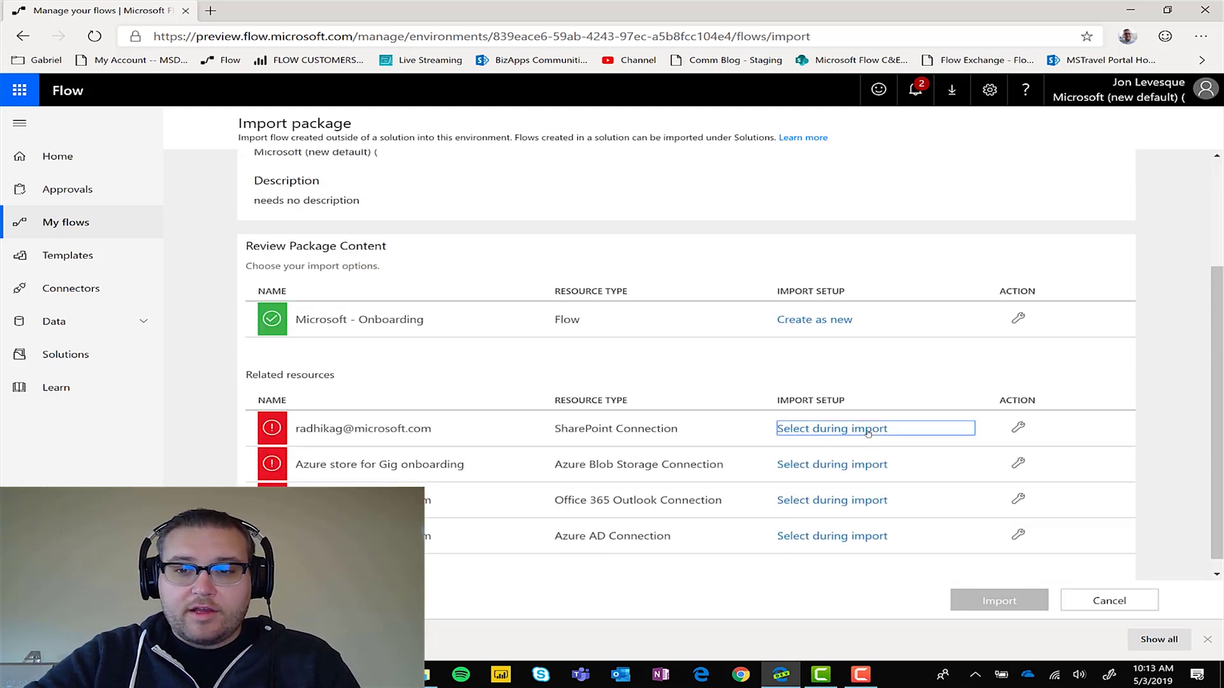
{"action": "left_click", "coordinate": [884, 313]}
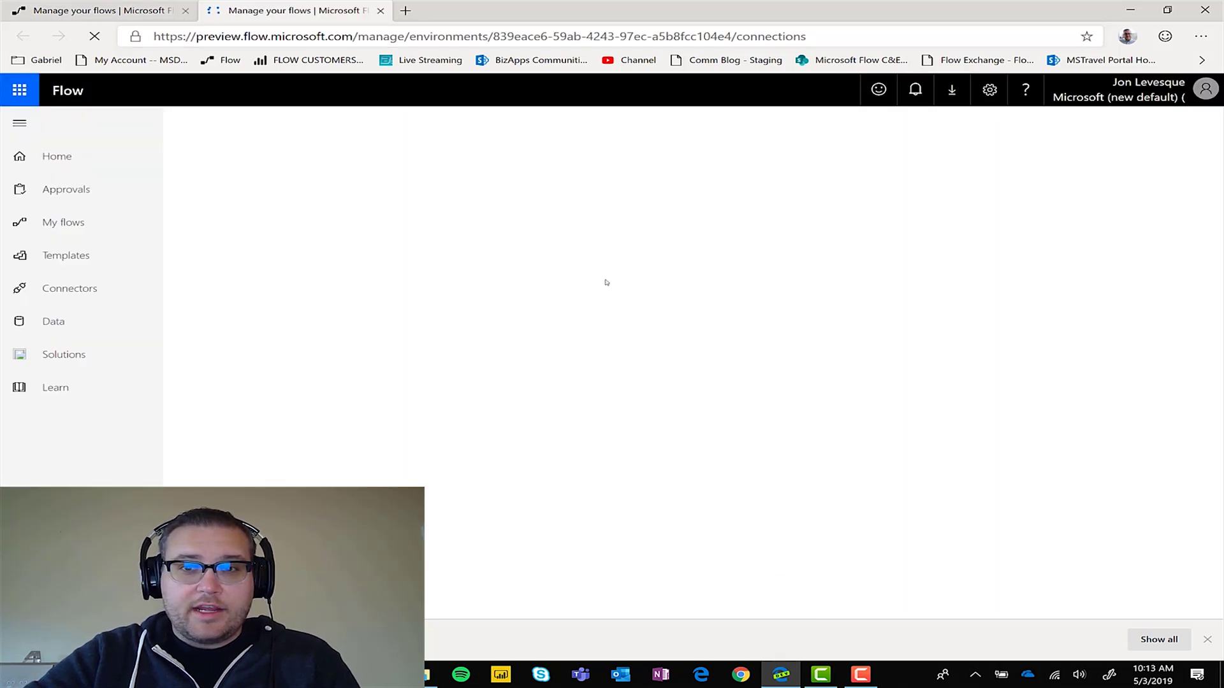
{"action": "left_click", "coordinate": [117, 10]}
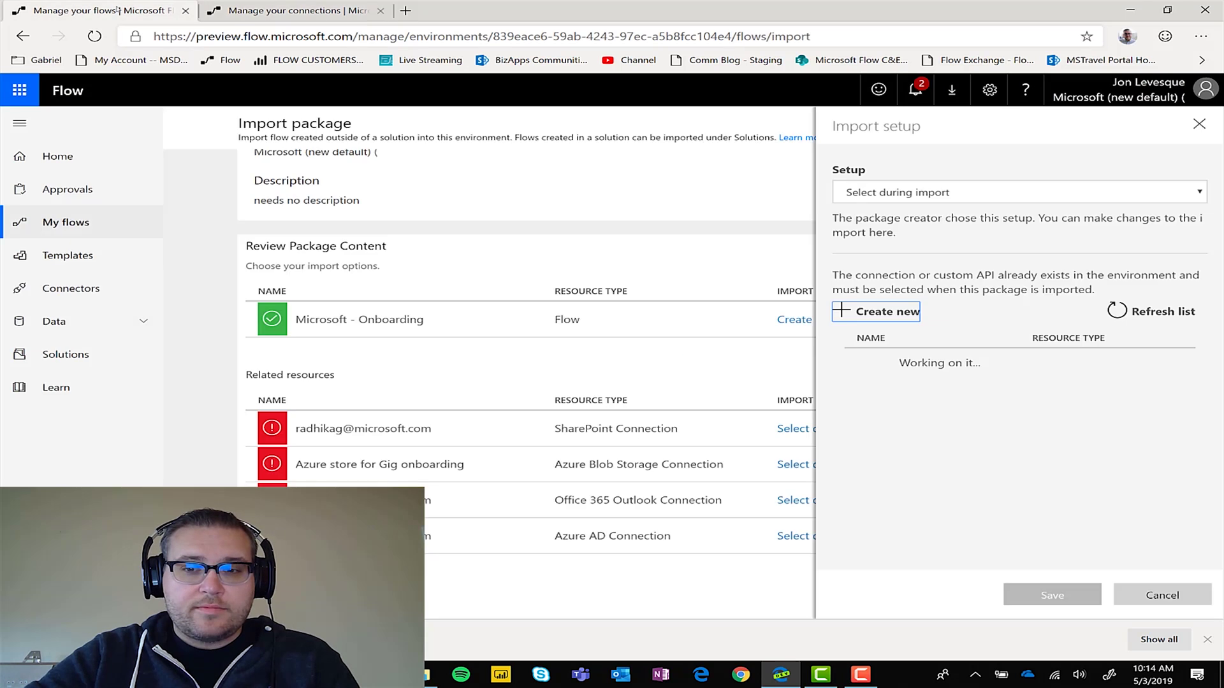
{"action": "left_click", "coordinate": [256, 13]}
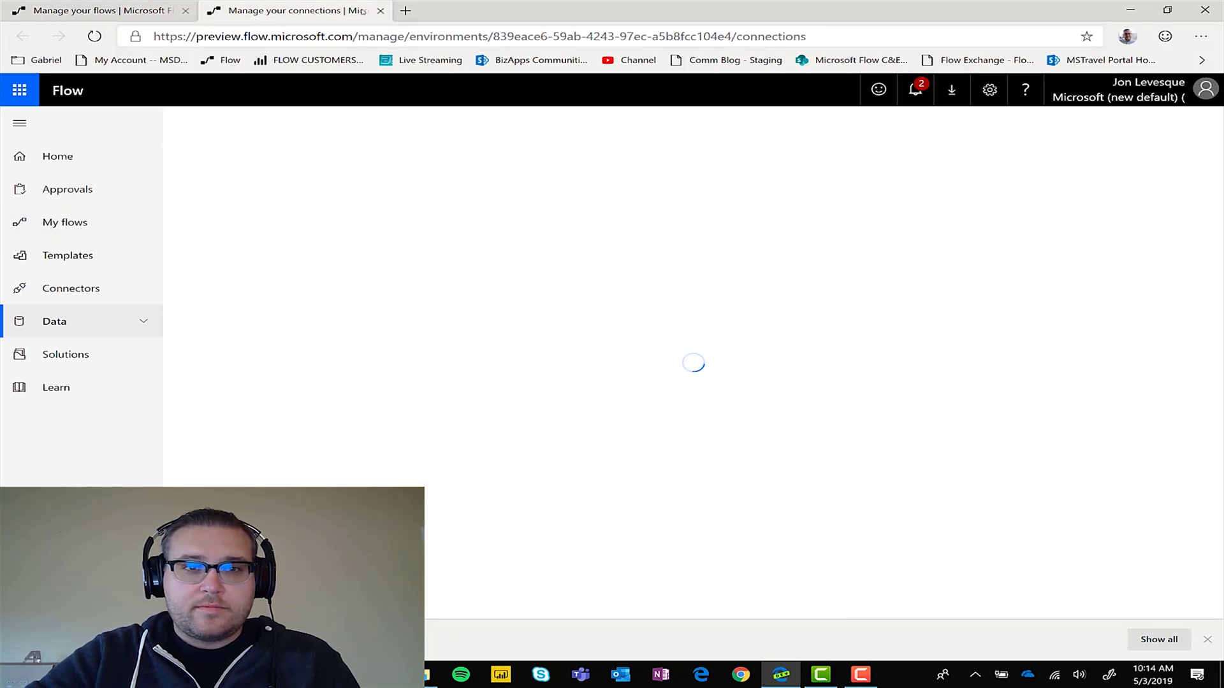
{"action": "left_click", "coordinate": [381, 10]}
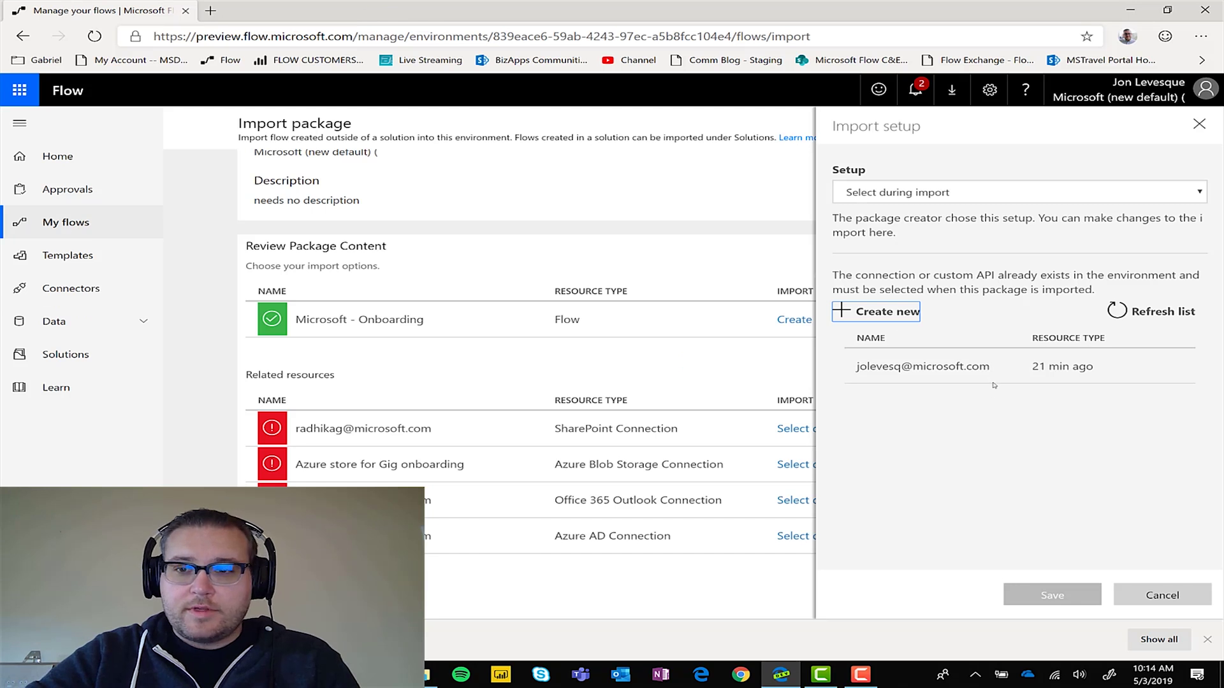
{"action": "left_click", "coordinate": [929, 368]}
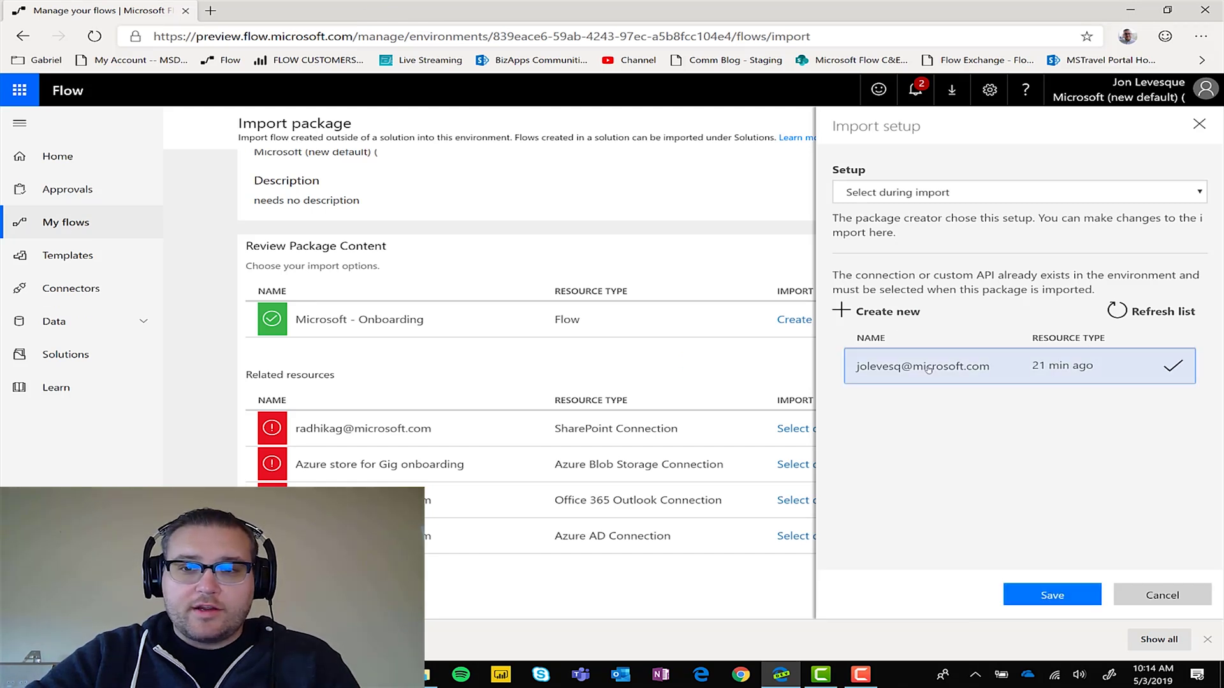
{"action": "left_click", "coordinate": [1049, 594]}
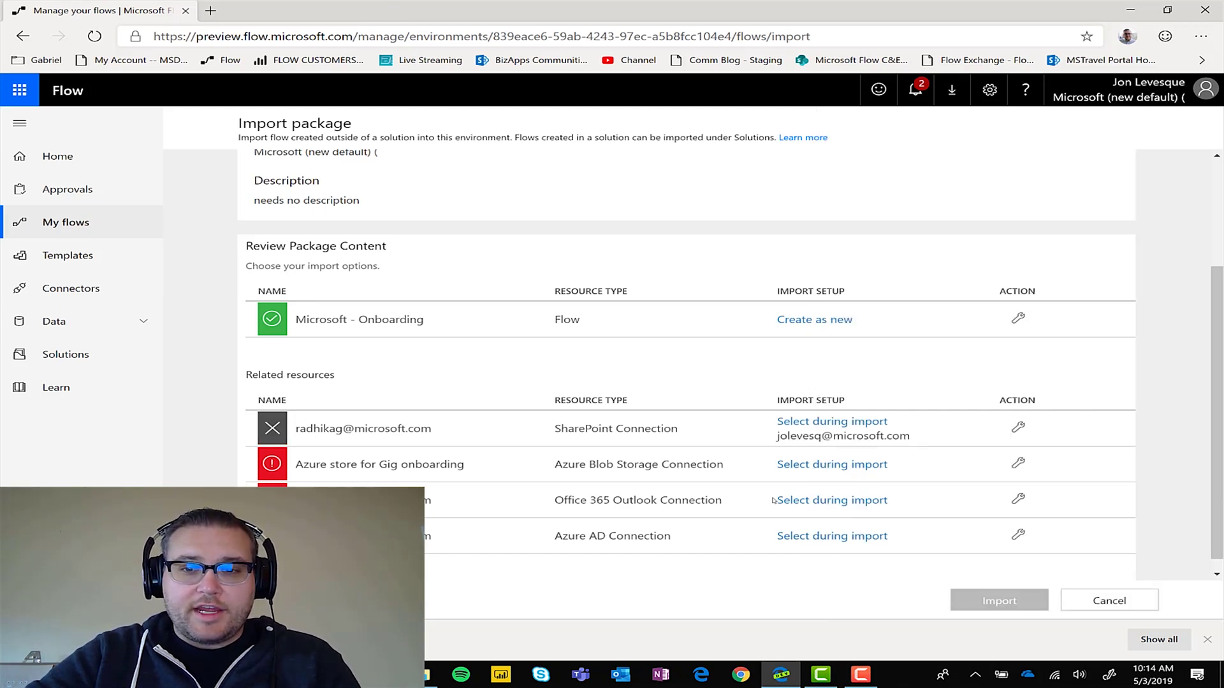
Map Azure Blob Storage to the existing connection from 4 weeks ago
{"action": "left_click", "coordinate": [800, 466]}
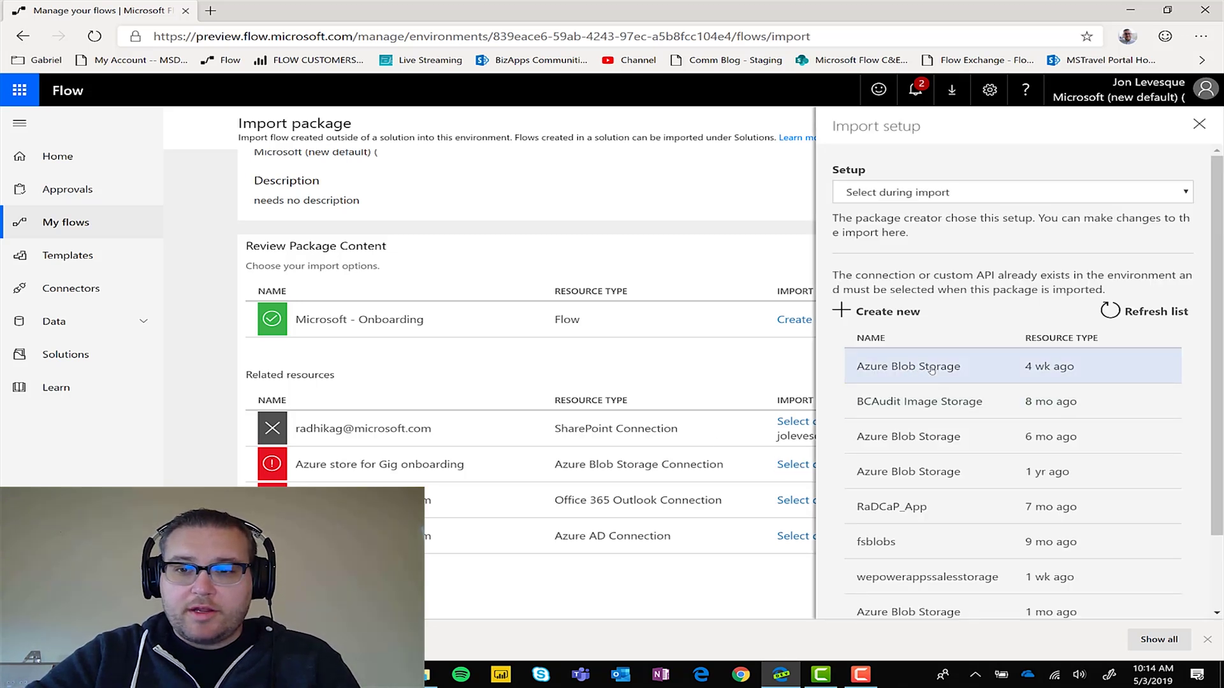
{"action": "left_click", "coordinate": [931, 370]}
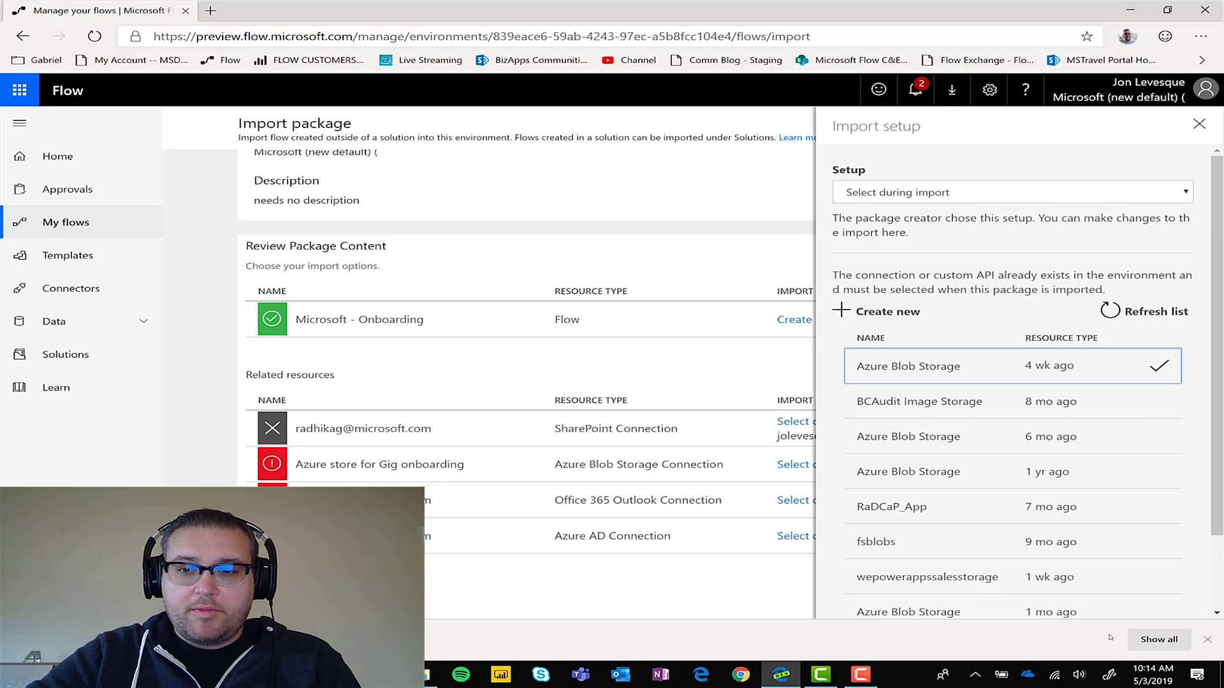
{"action": "scroll", "coordinate": [1004, 504], "scroll_direction": "down", "scroll_amount": 2}
{"action": "left_click", "coordinate": [1018, 593]}
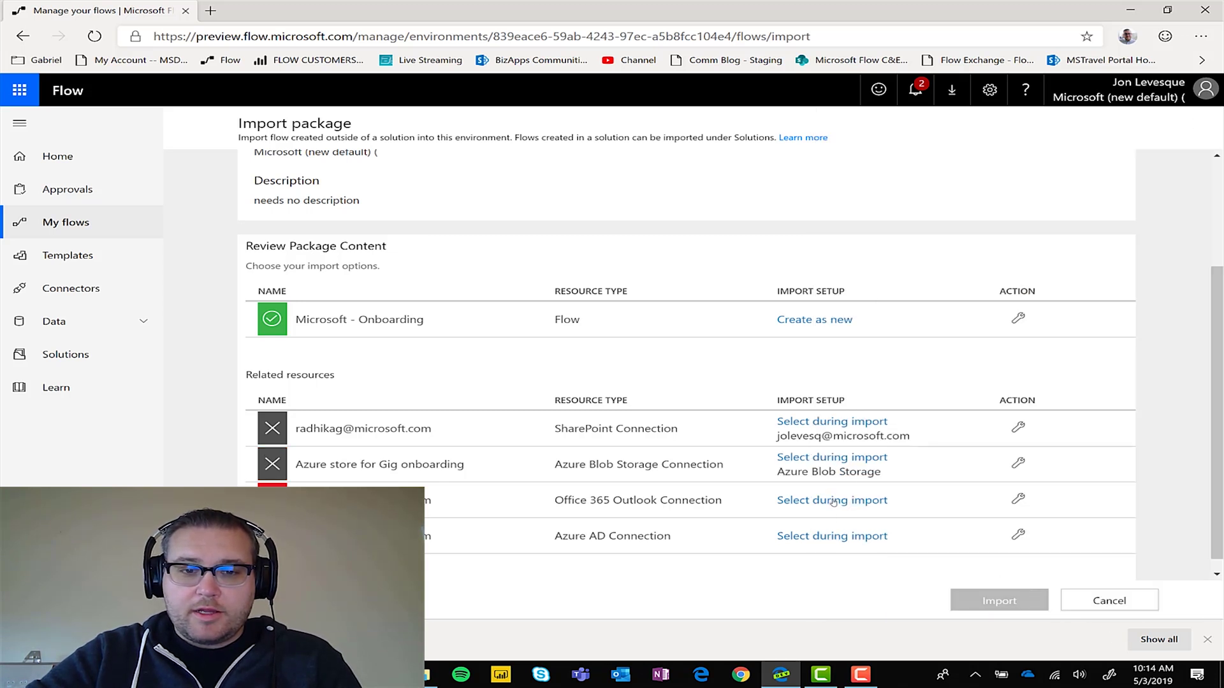
Map Office 365 Outlook to the existing connection from 24 minutes ago
{"action": "left_click", "coordinate": [834, 501]}
{"action": "left_click", "coordinate": [925, 379]}
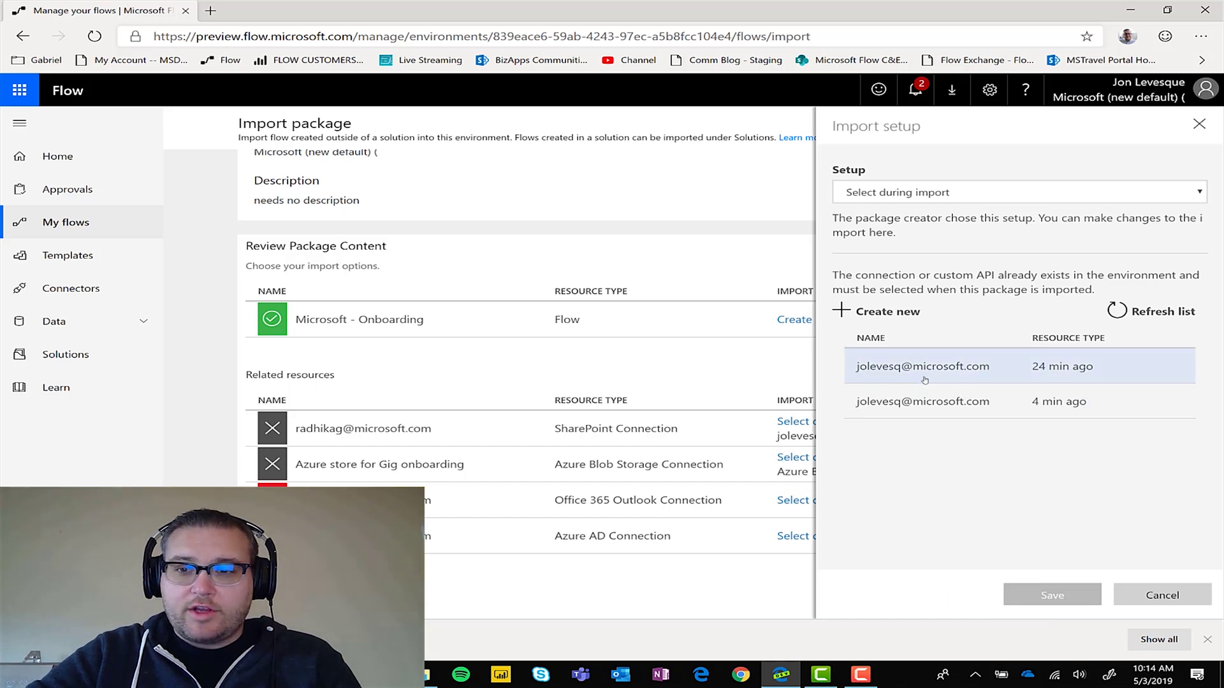
{"action": "left_click", "coordinate": [1053, 595]}
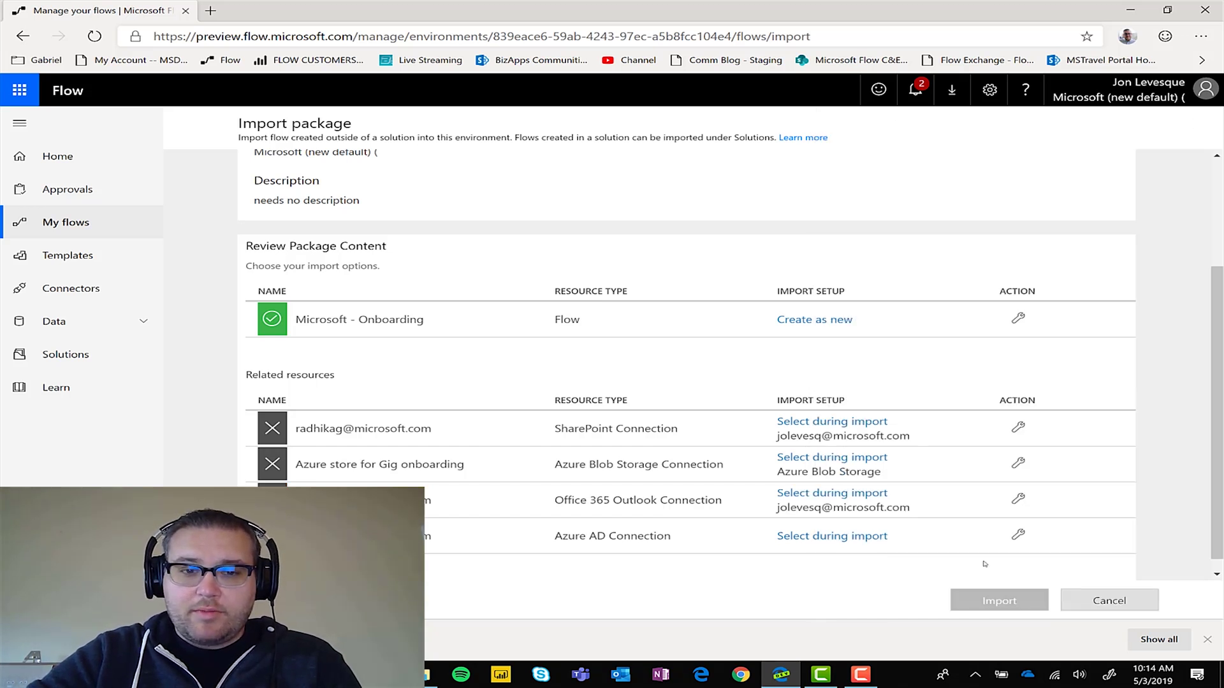
{"action": "left_click", "coordinate": [839, 538]}
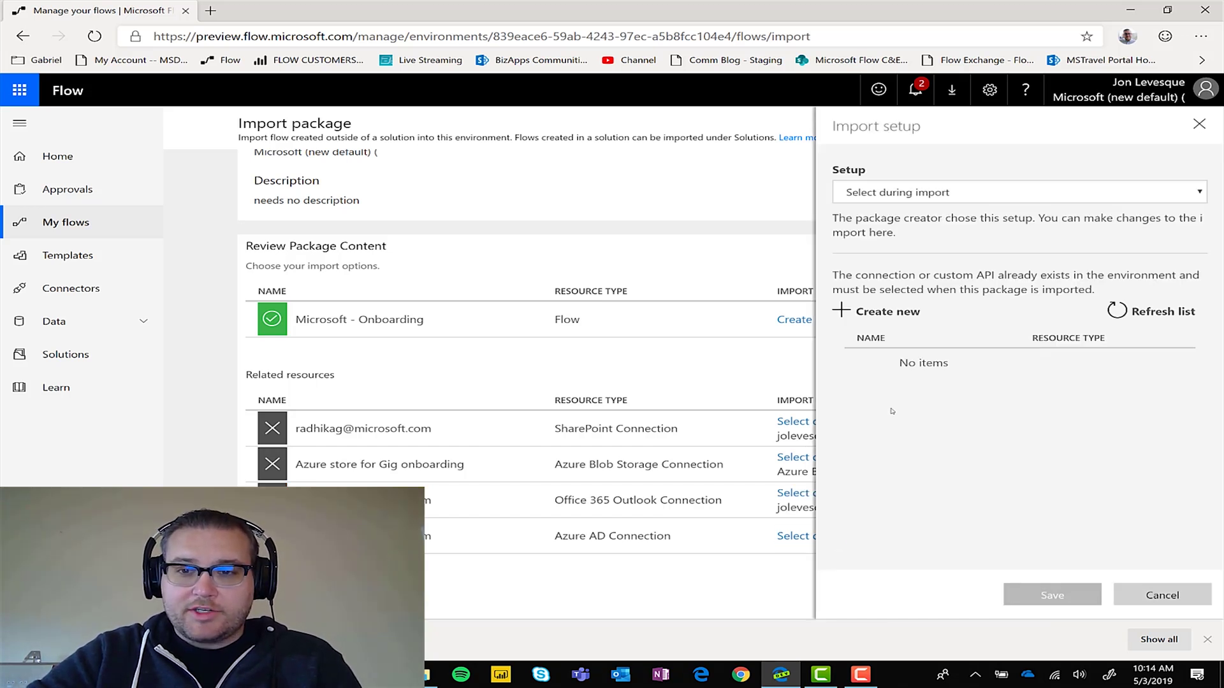
Create a new Azure AD connection, signing in and choosing to stay signed in
{"action": "left_click", "coordinate": [873, 312]}
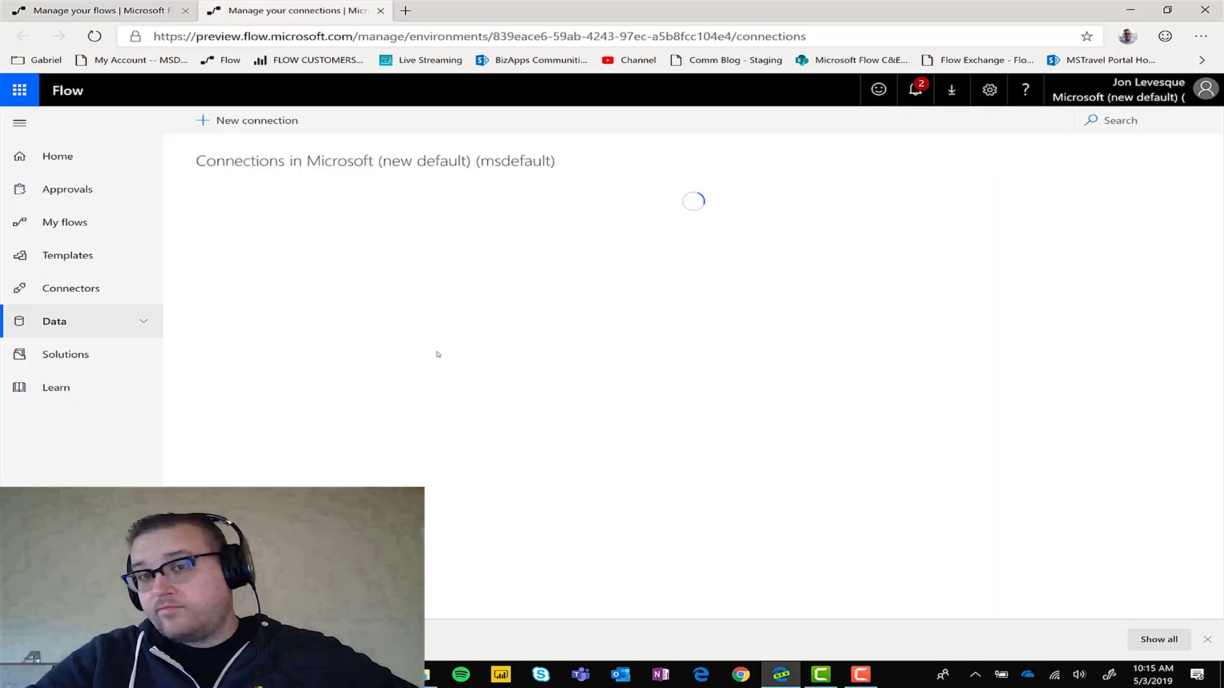
{"action": "left_click", "coordinate": [254, 118]}
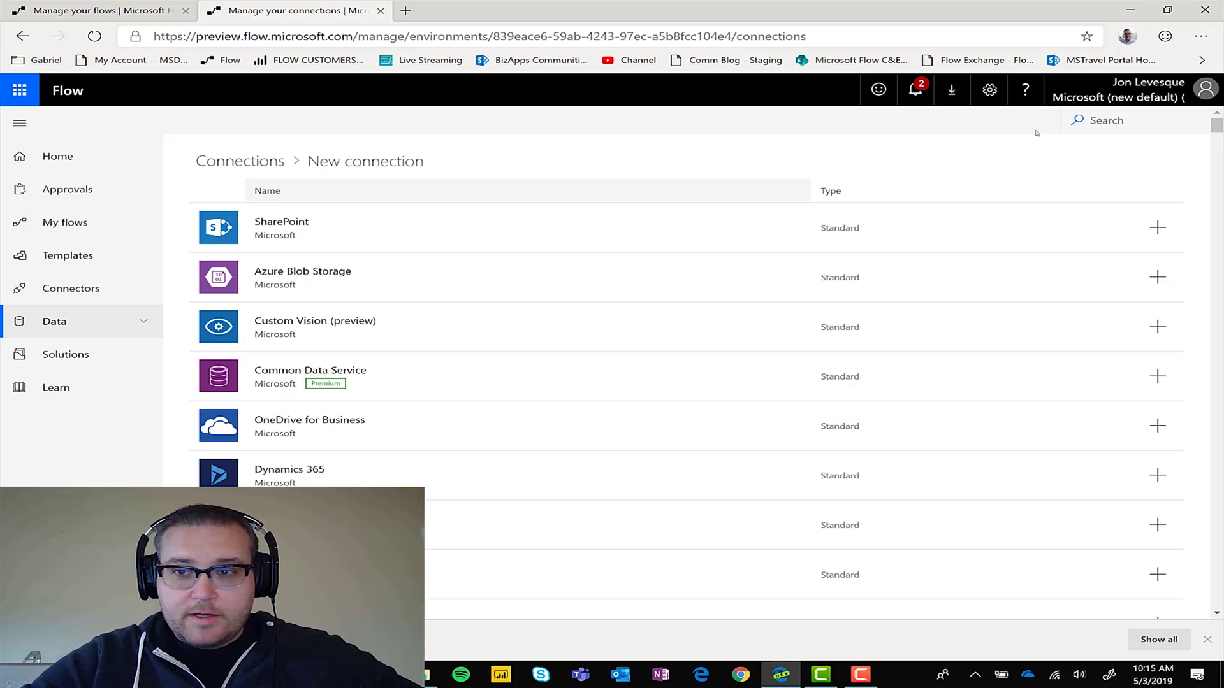
{"action": "type", "text": "A"}
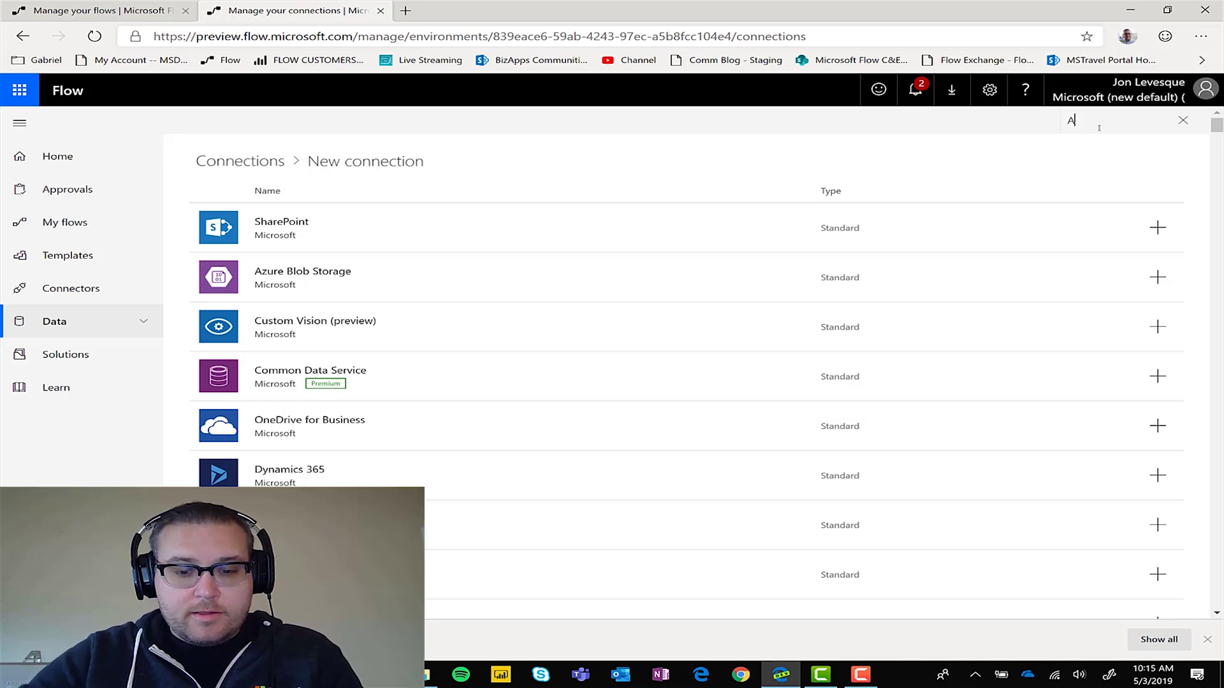
{"action": "type", "text": "zure AD"}
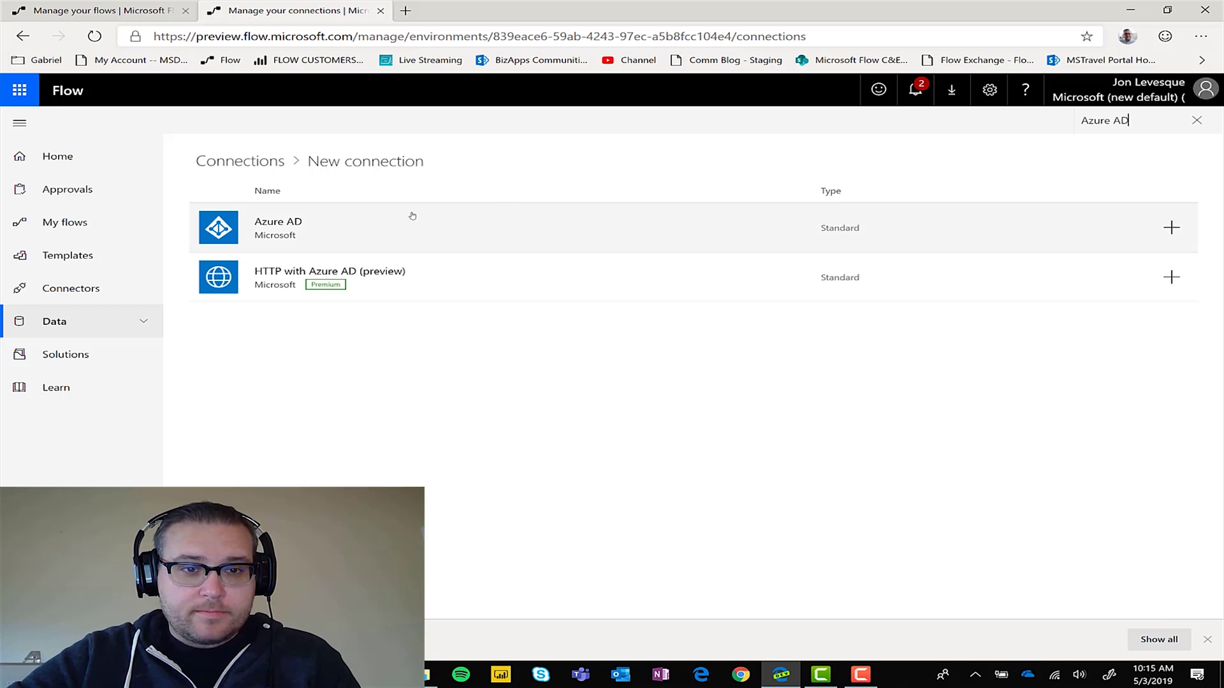
{"action": "left_click", "coordinate": [413, 216]}
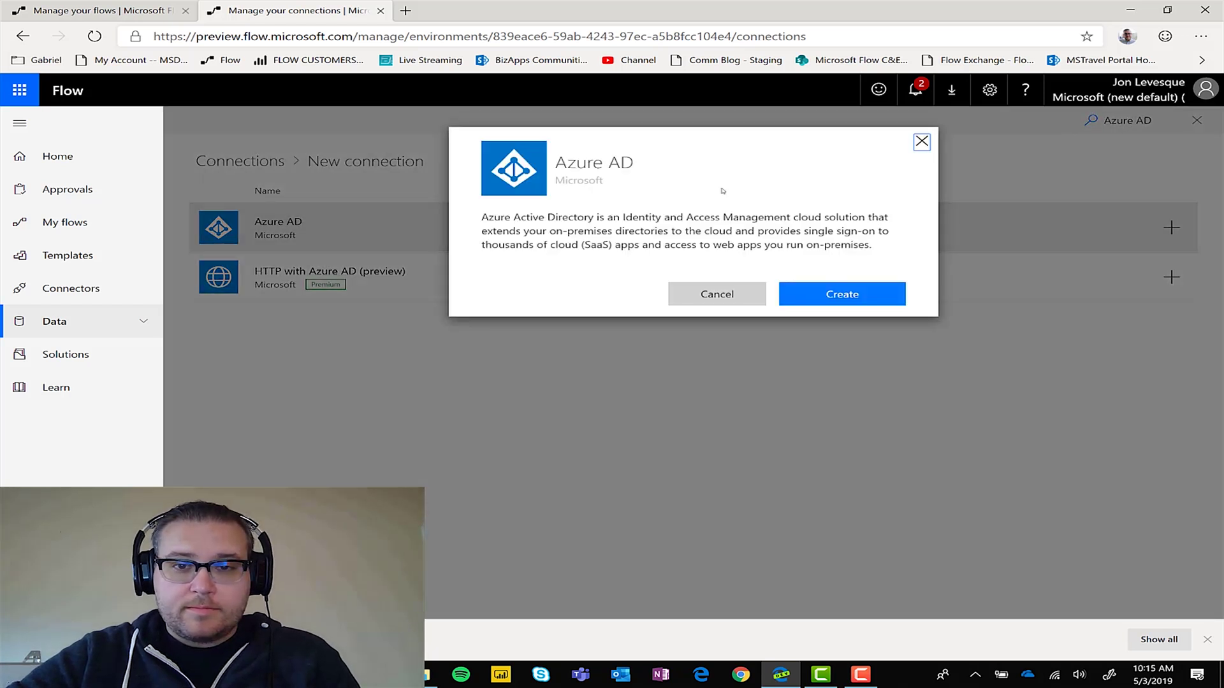
{"action": "left_click", "coordinate": [845, 302]}
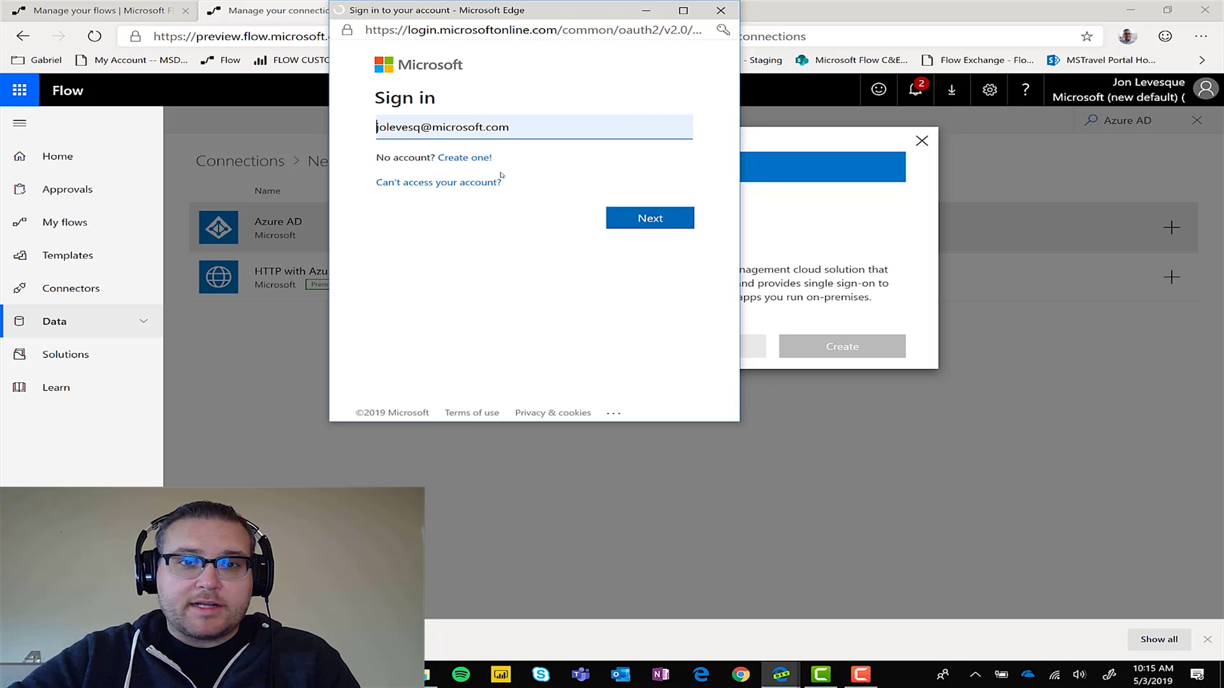
{"action": "left_click", "coordinate": [628, 212]}
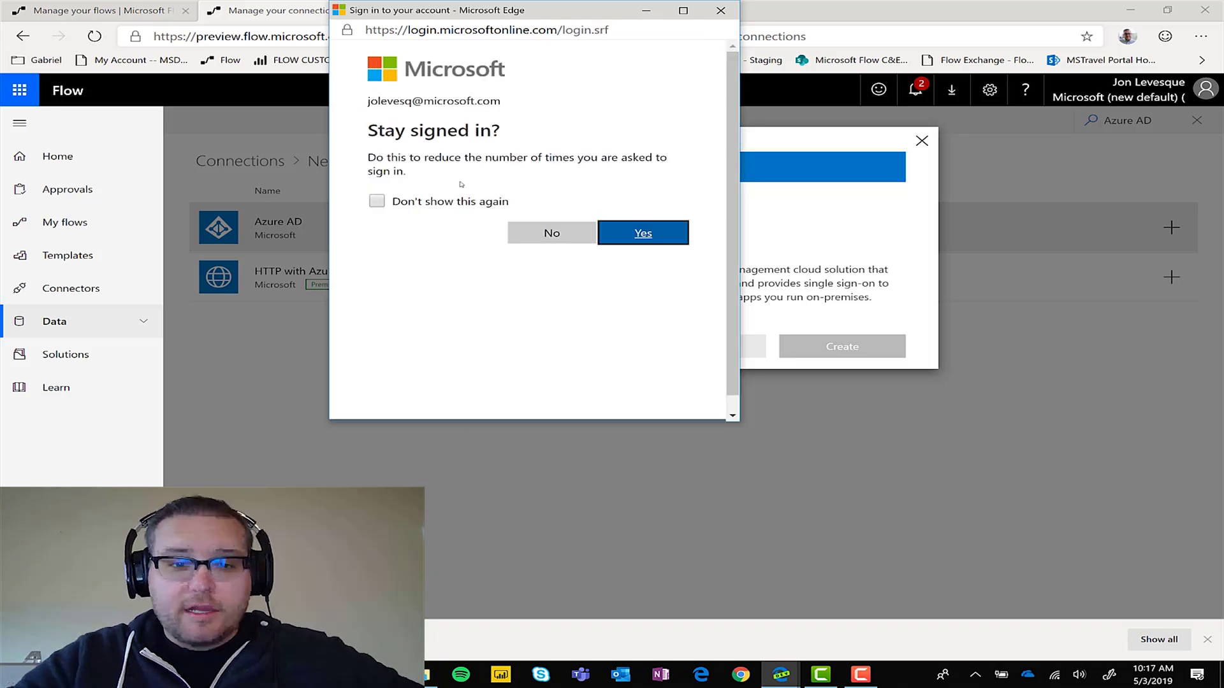
{"action": "left_click", "coordinate": [443, 203]}
{"action": "left_click", "coordinate": [638, 233]}
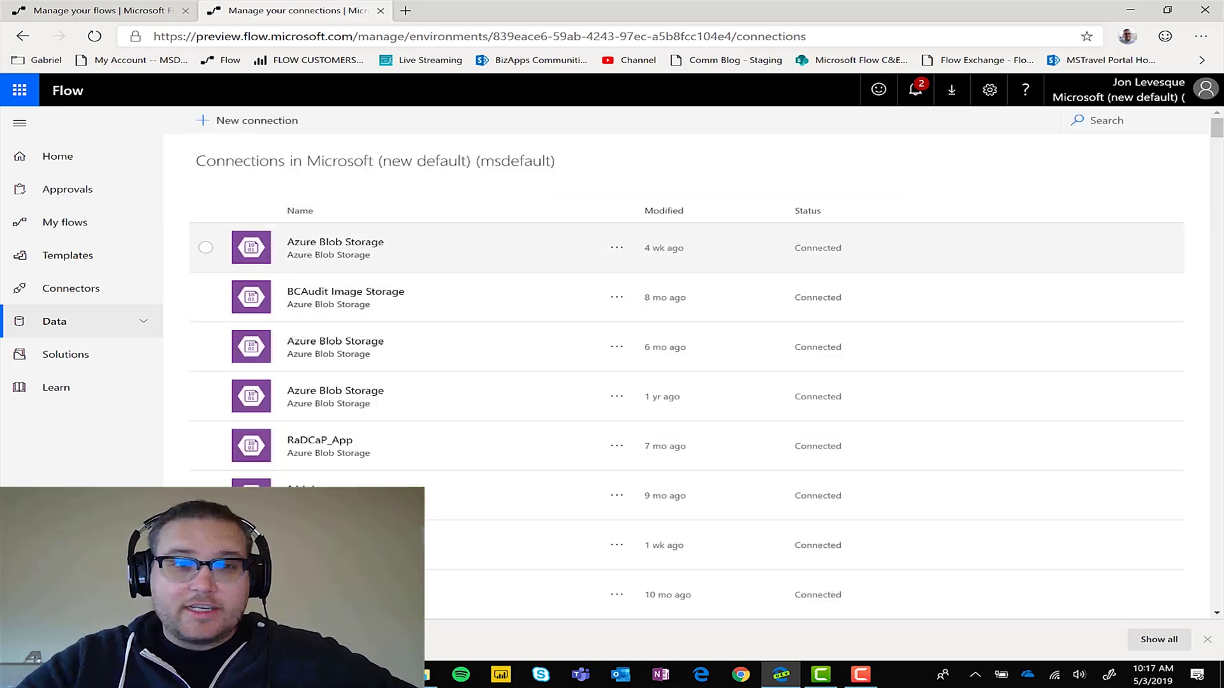
Map the package's Azure AD connection to the newly created one, save, and import the package
{"action": "left_click", "coordinate": [380, 11]}
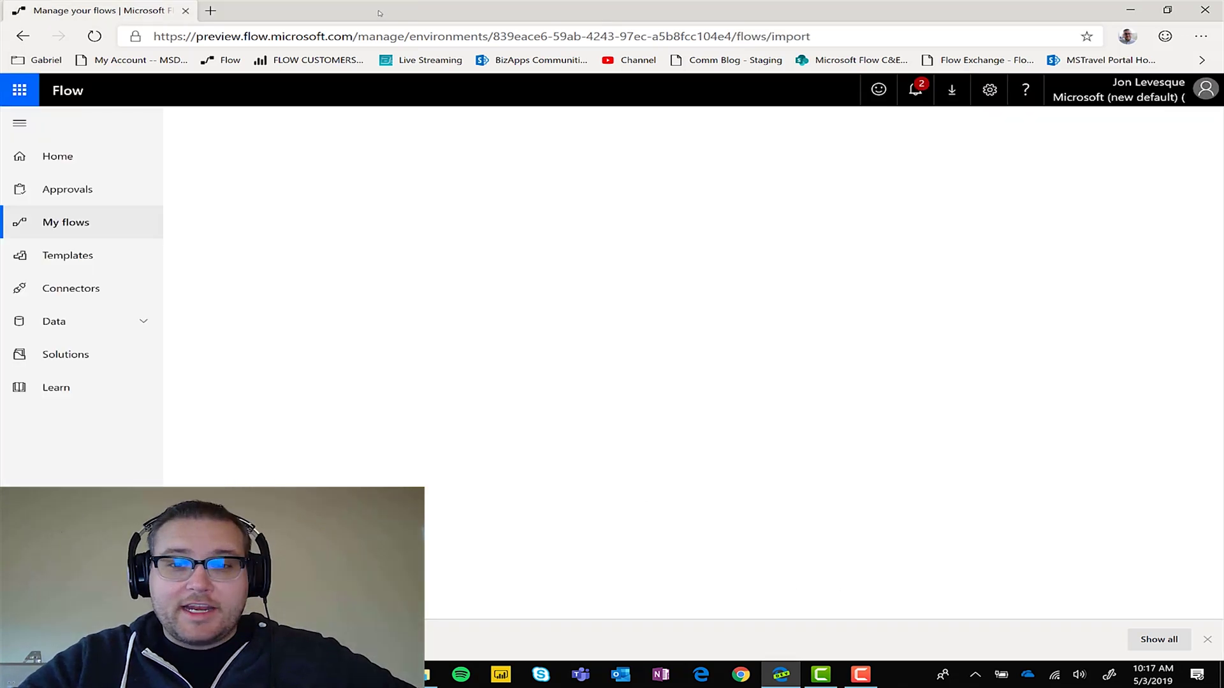
{"action": "left_click", "coordinate": [918, 365]}
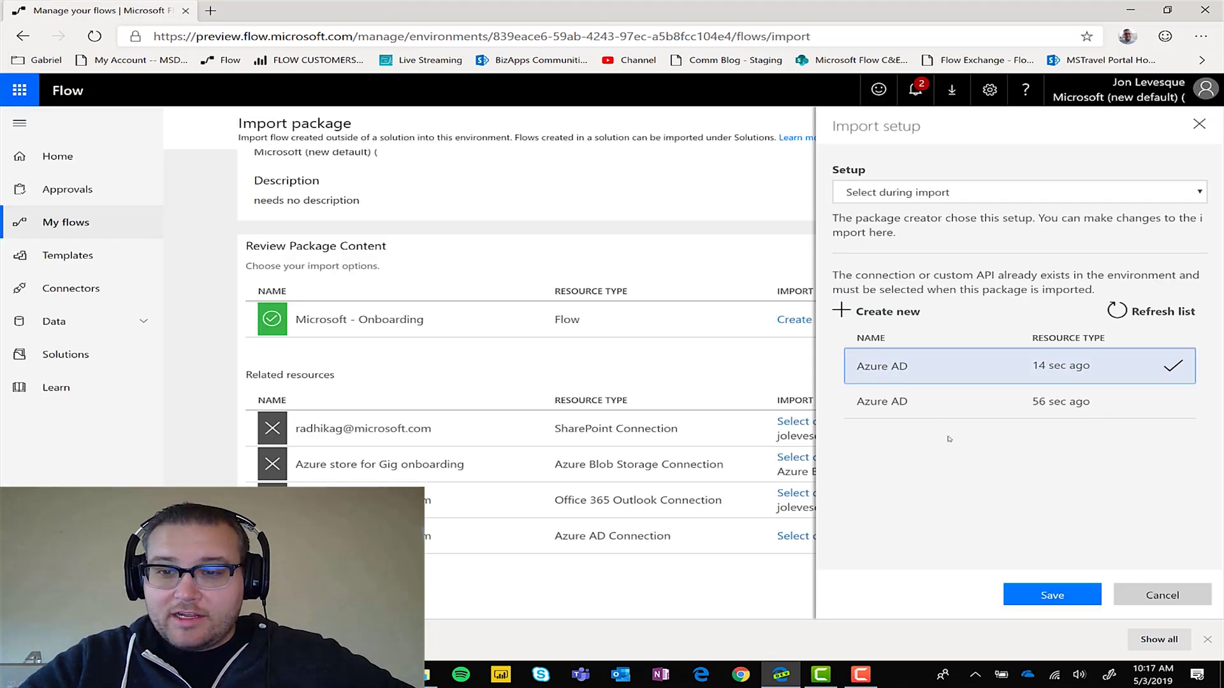
{"action": "left_click", "coordinate": [1052, 597]}
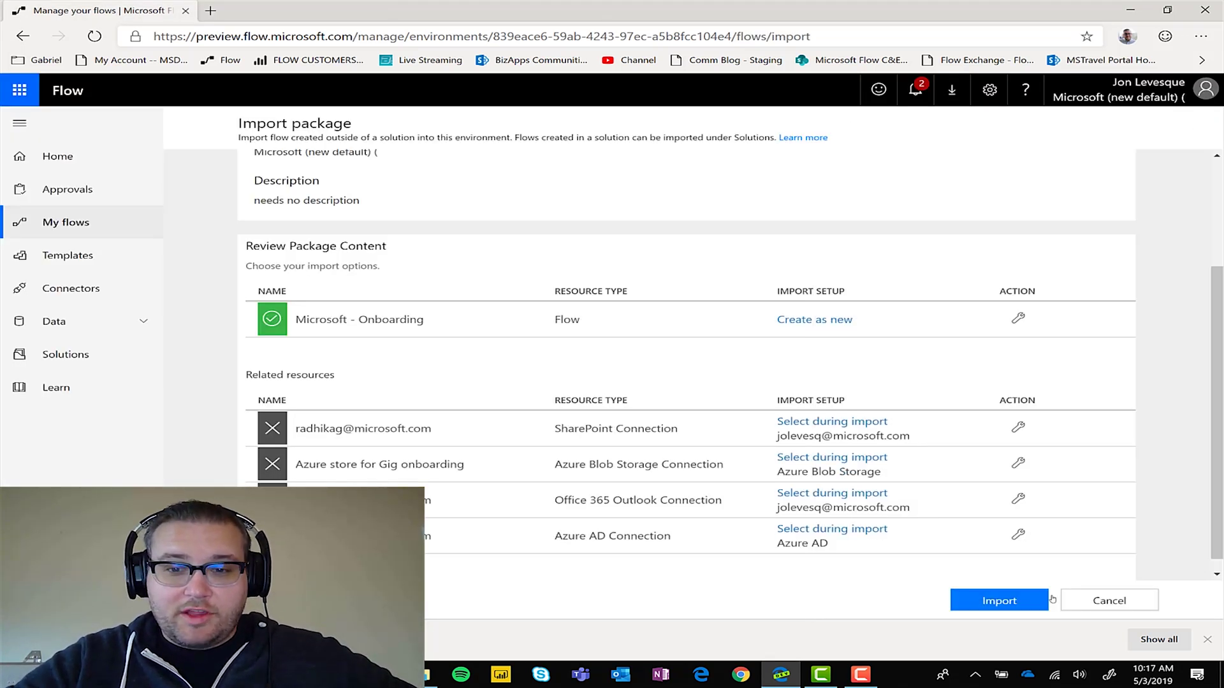
{"action": "left_click", "coordinate": [973, 602]}
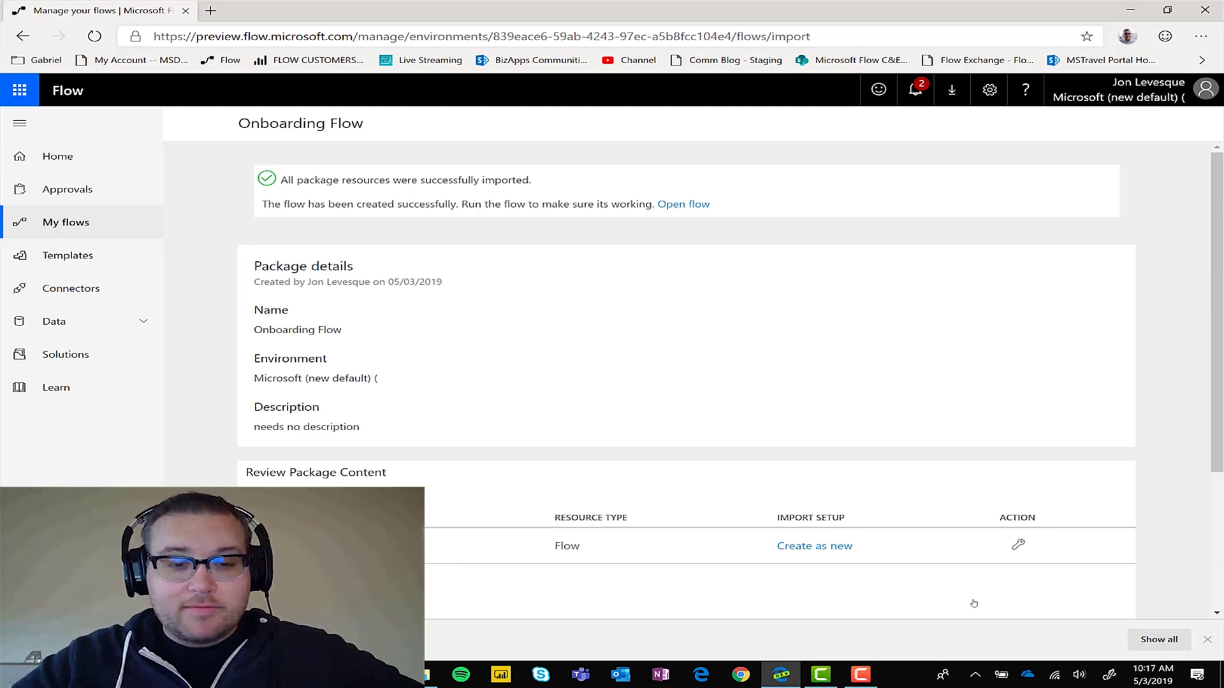
Review the import results and open the imported Microsoft - Onboarding flow from the success message
{"action": "scroll", "coordinate": [869, 403], "scroll_direction": "down", "scroll_amount": 3}
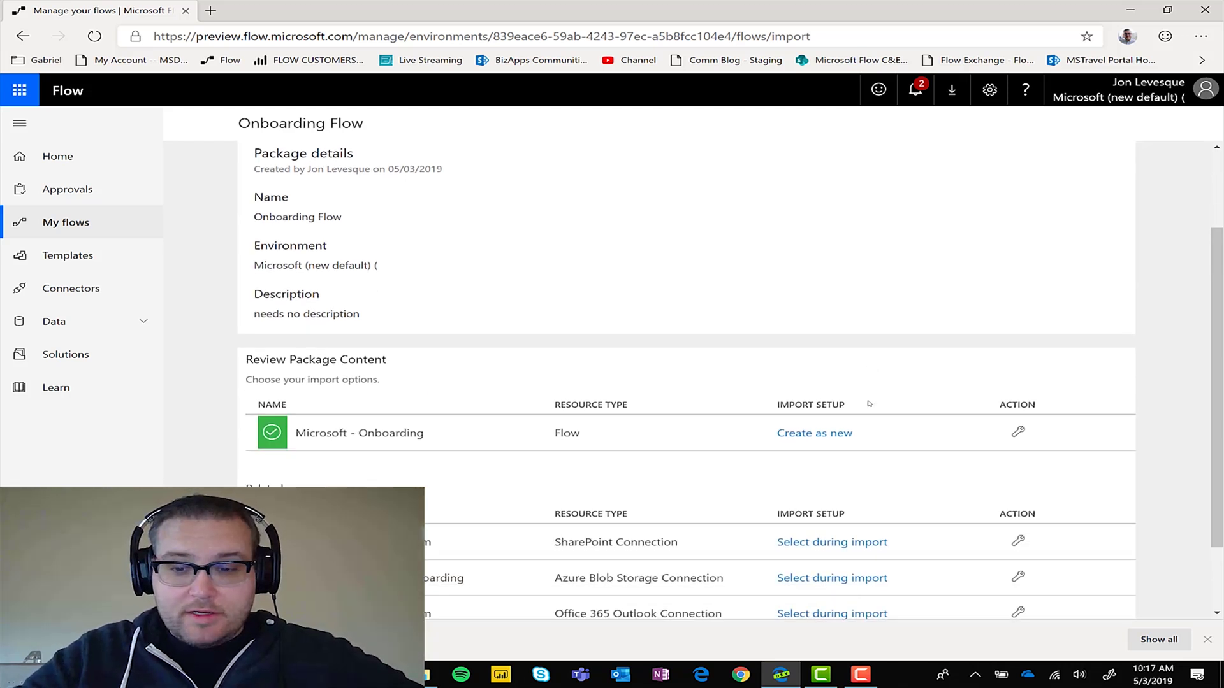
{"action": "scroll", "coordinate": [869, 404], "scroll_direction": "up", "scroll_amount": 3}
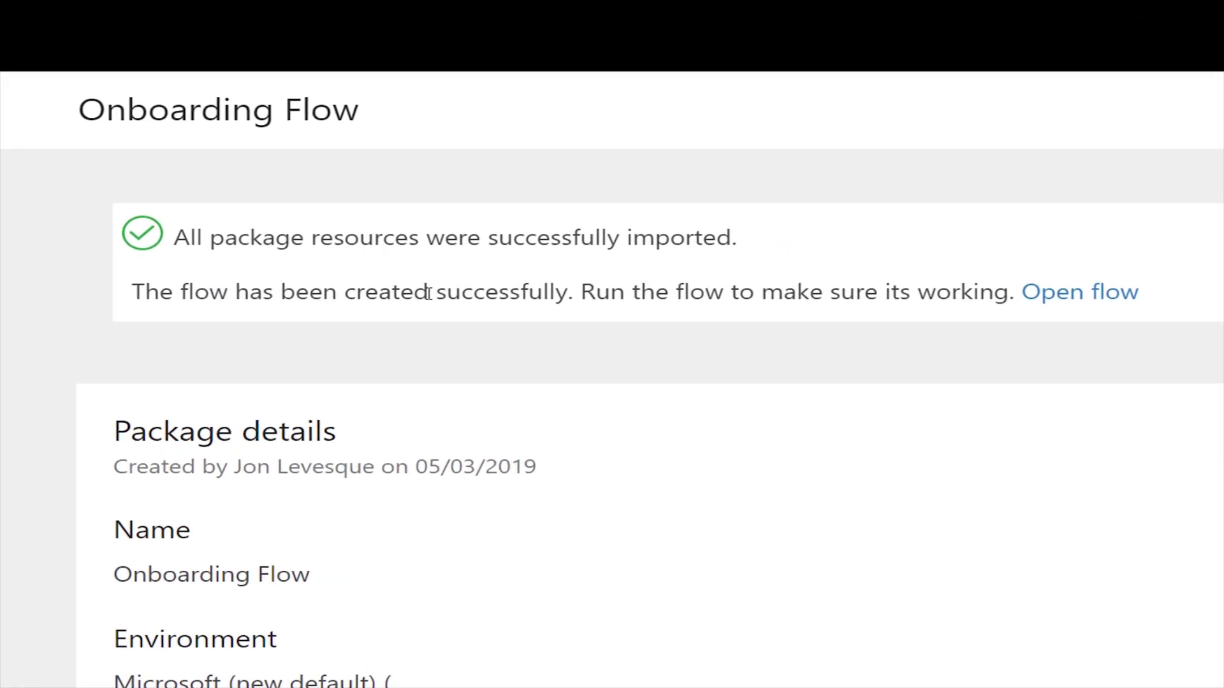
{"action": "left_click", "coordinate": [1086, 291]}
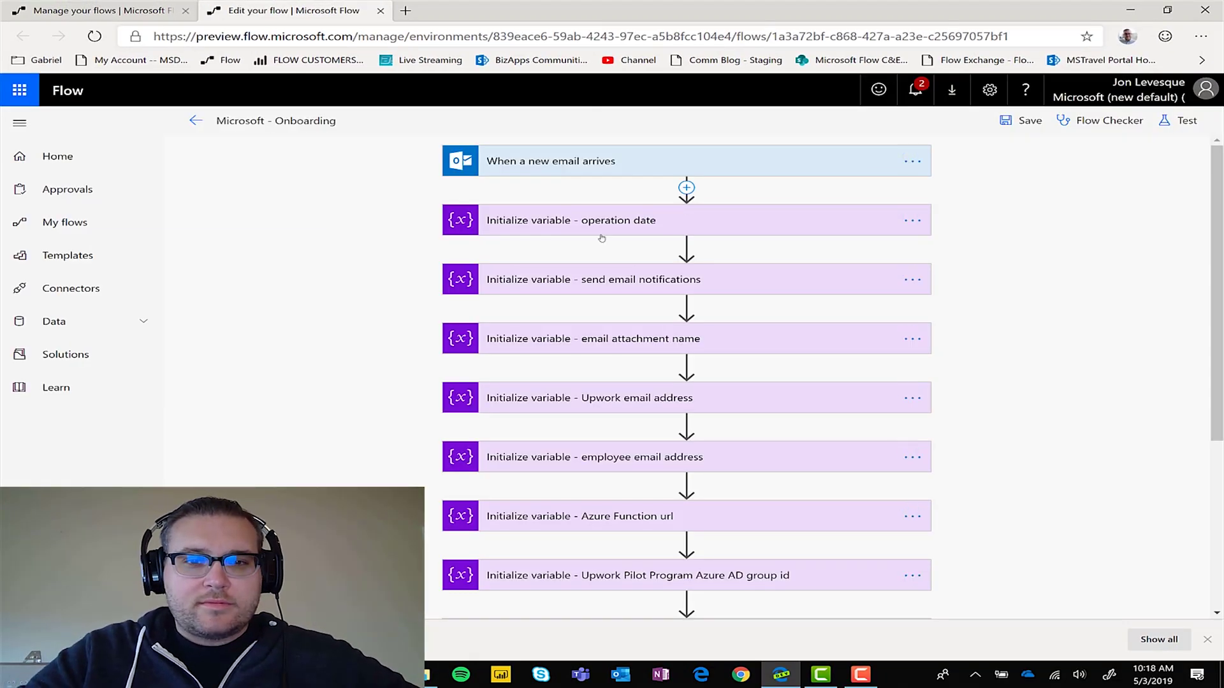
Scroll through the Onboarding flow's steps, from the new-email trigger down to the Apply to each loop and back
{"action": "scroll", "coordinate": [298, 420], "scroll_direction": "down", "scroll_amount": 5}
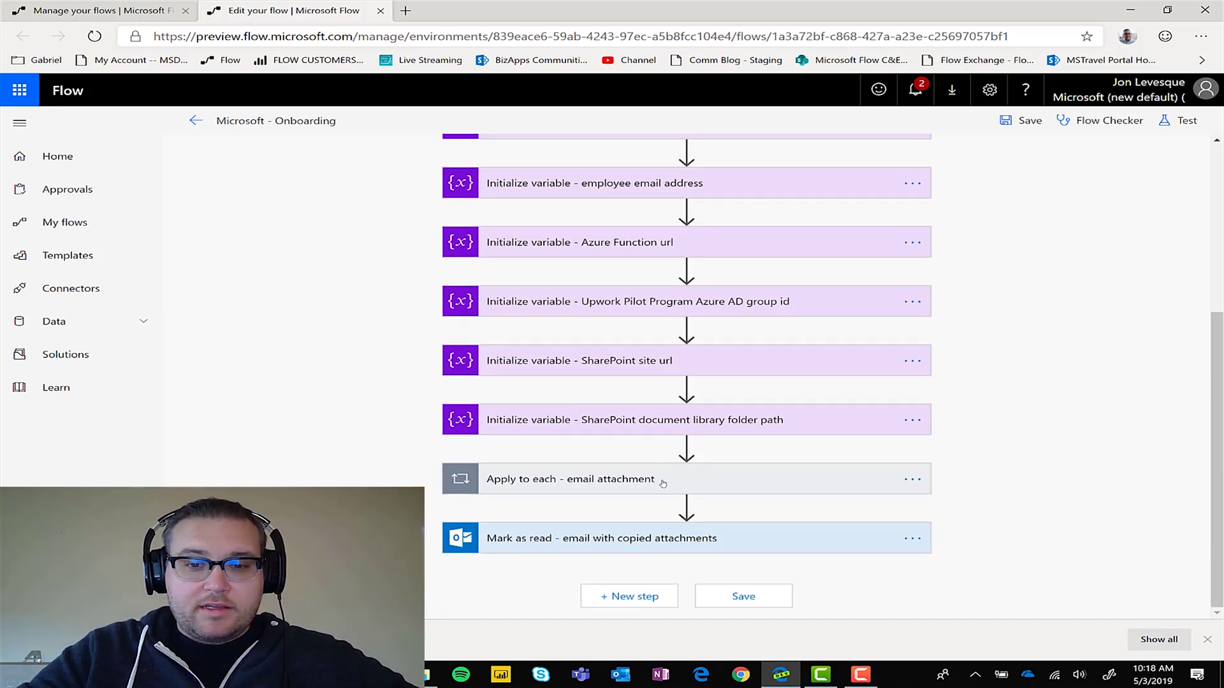
{"action": "scroll", "coordinate": [366, 332], "scroll_direction": "down", "scroll_amount": 8}
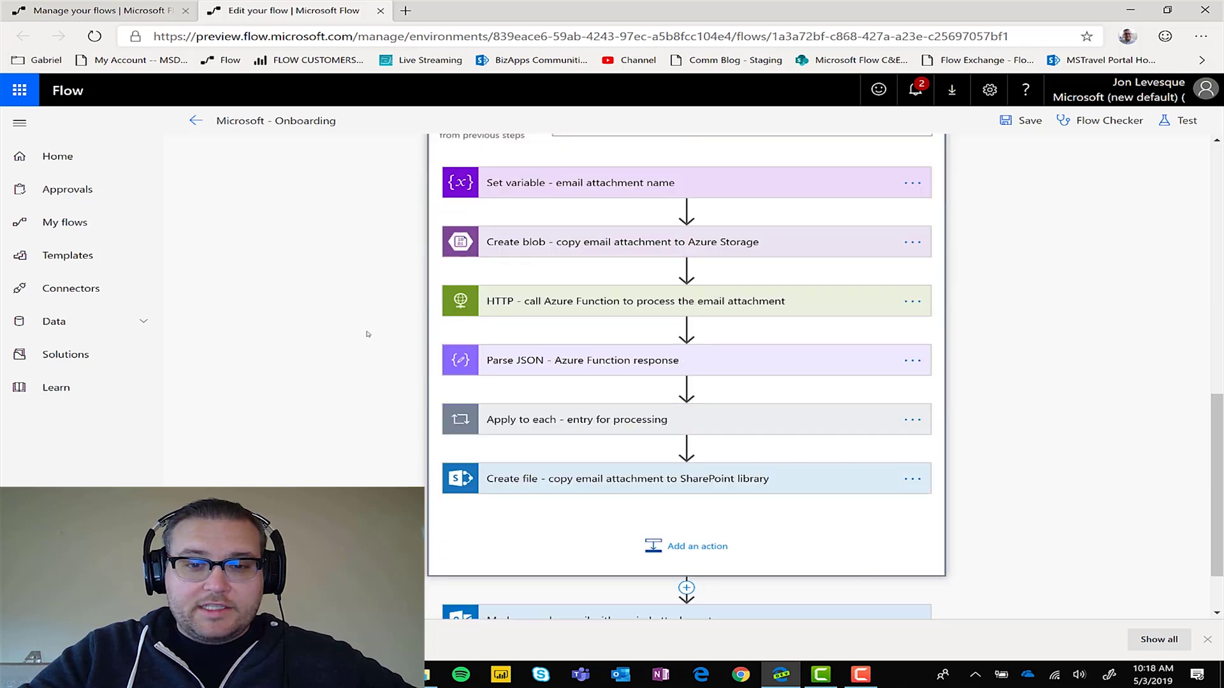
{"action": "scroll", "coordinate": [599, 411], "scroll_direction": "up", "scroll_amount": 15}
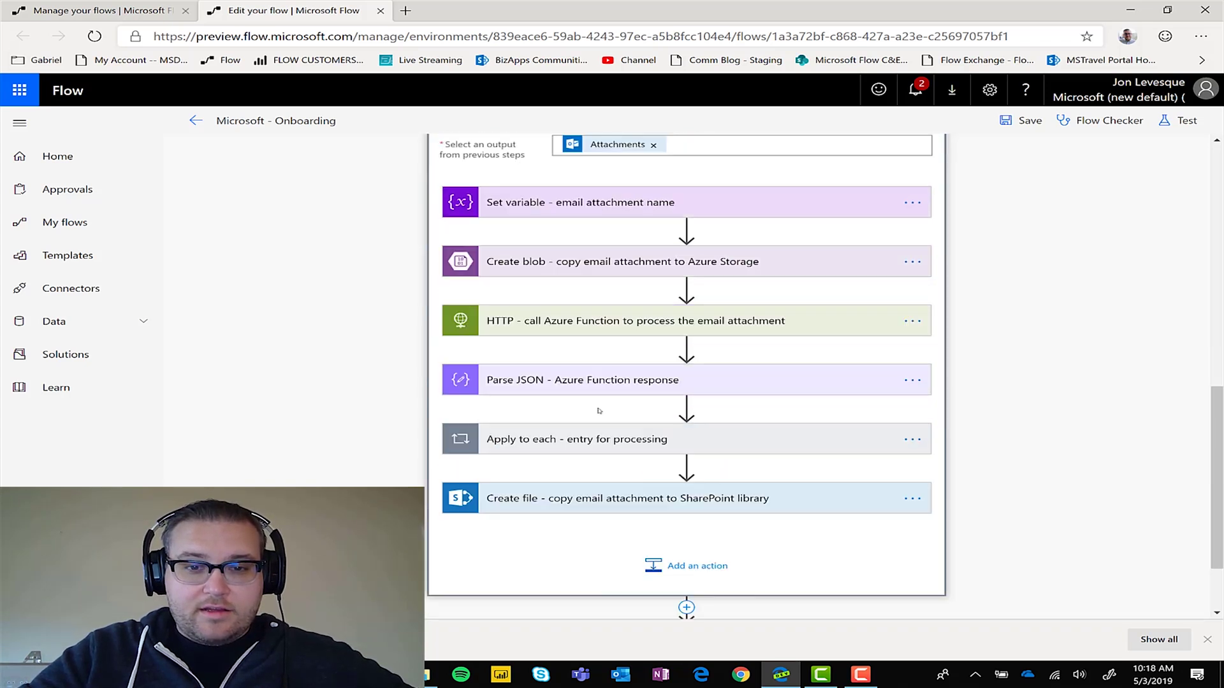